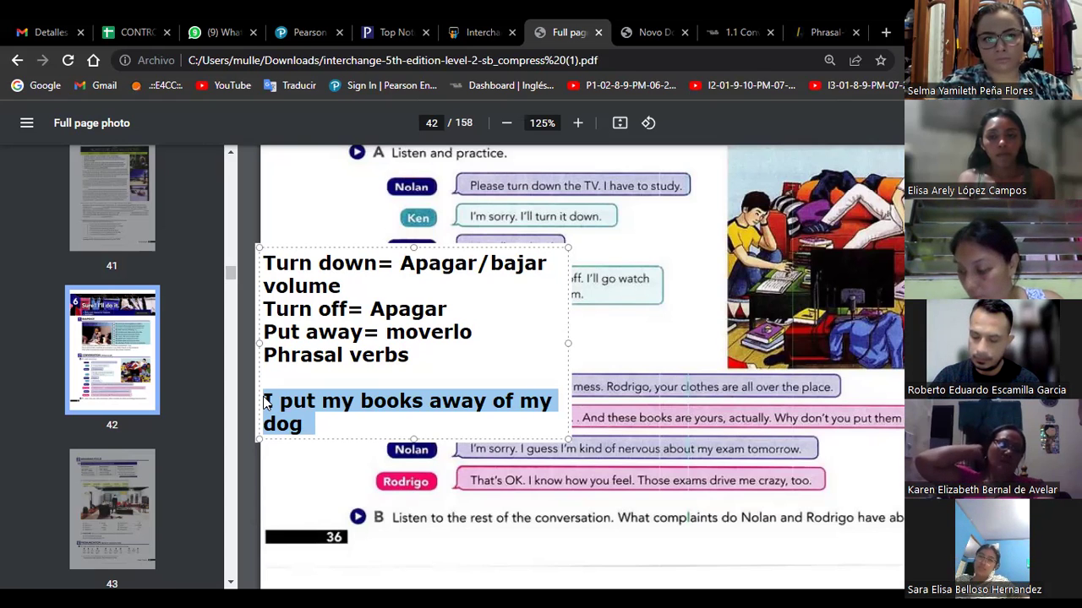
# Copy all the phrasal verb notes from the text box and send them to the I3-01-8-9-PM-07-23-14 group in WhatsApp Web.
pyautogui.moveTo(327, 420); pyautogui.dragTo(250, 261)
pyautogui.hotkey('ctrl', 'c')
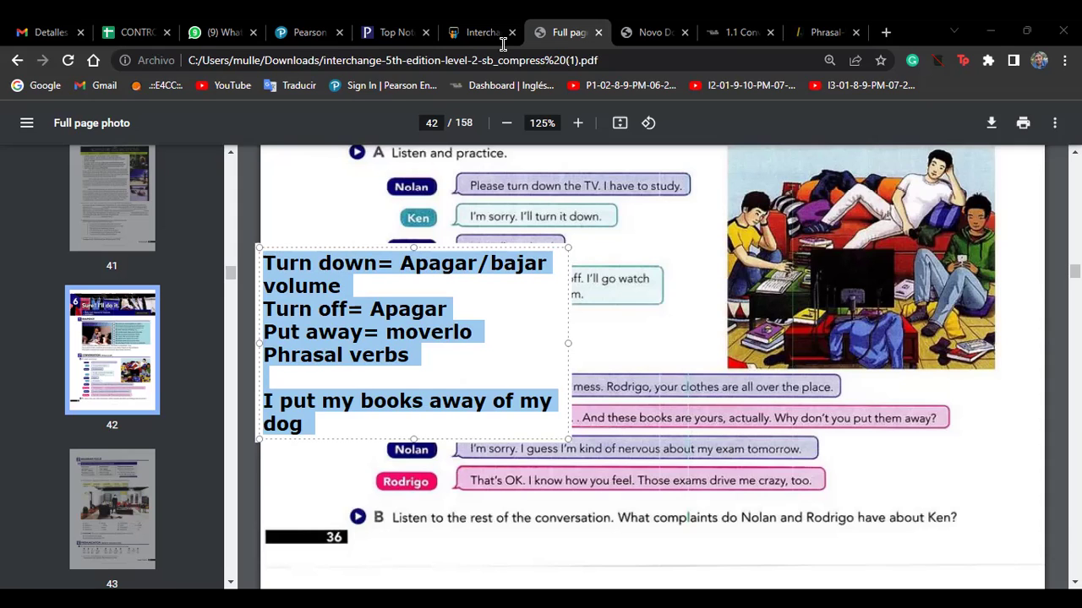
pyautogui.click(240, 34)
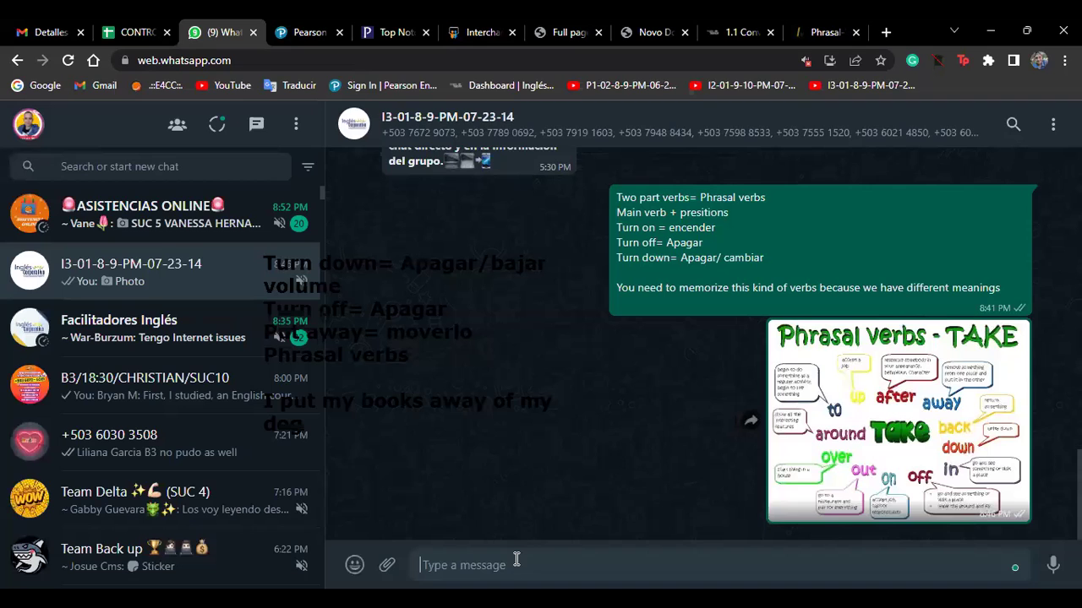
pyautogui.hotkey('ctrl', 'v')
pyautogui.press('Return')
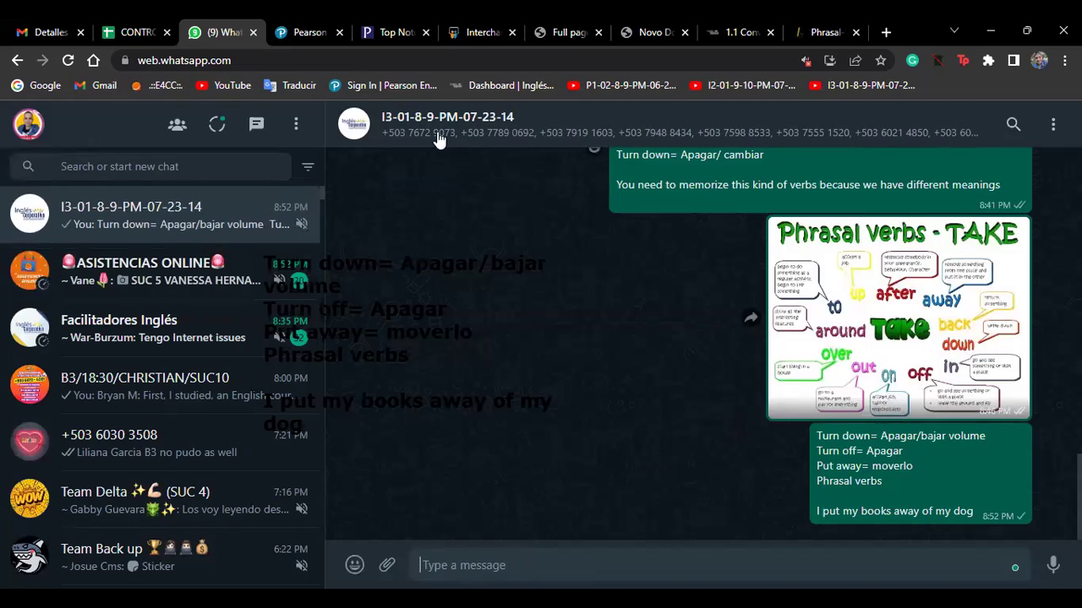
# Capture the textbook's page 36 conversation and send the screenshot to the same WhatsApp group.
pyautogui.click(647, 32)
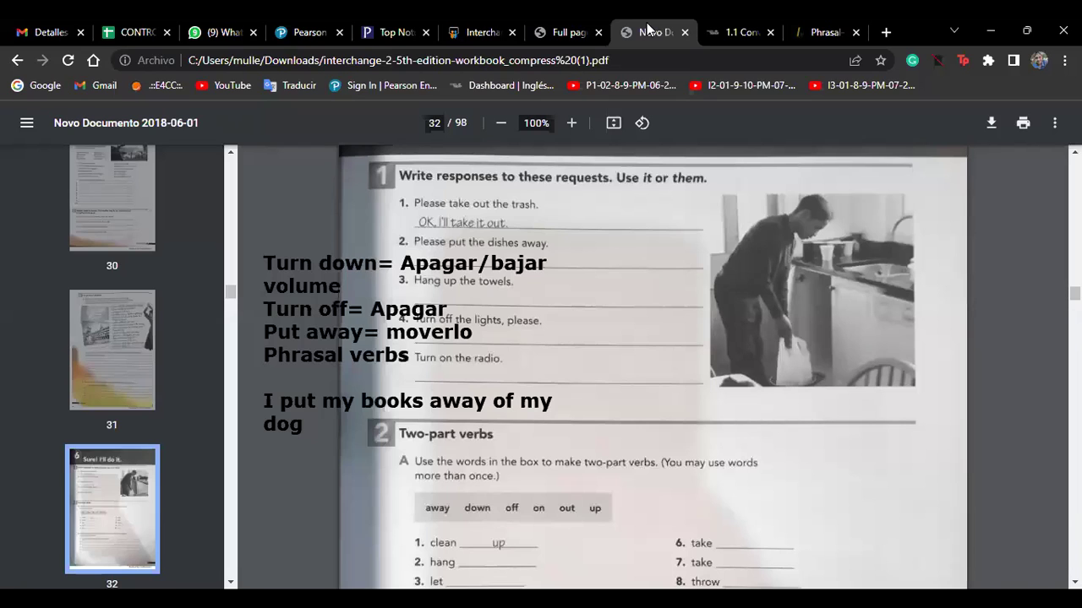
pyautogui.click(574, 32)
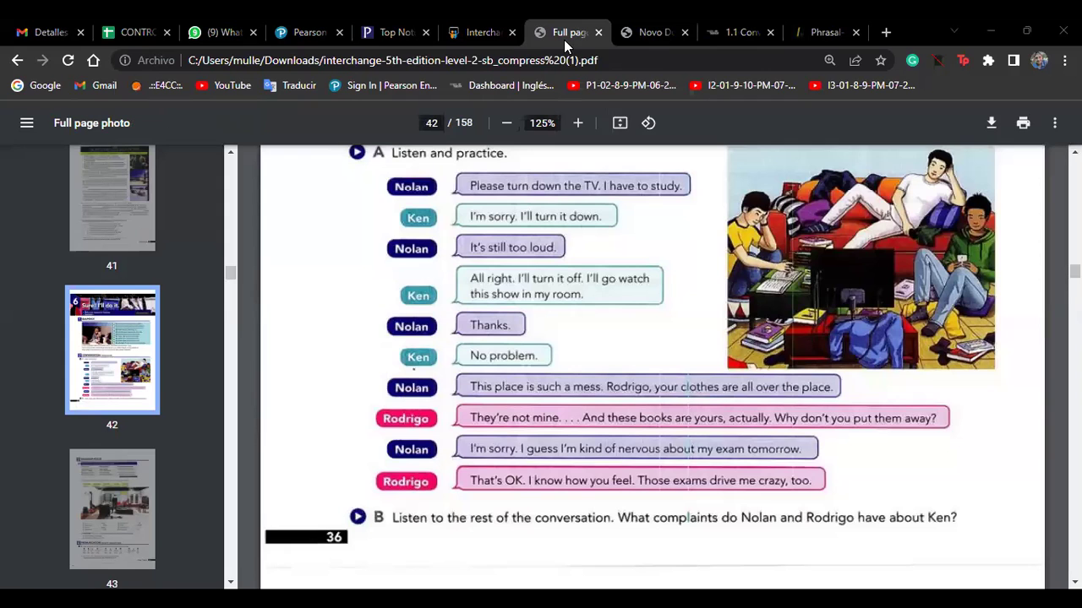
pyautogui.click(223, 32)
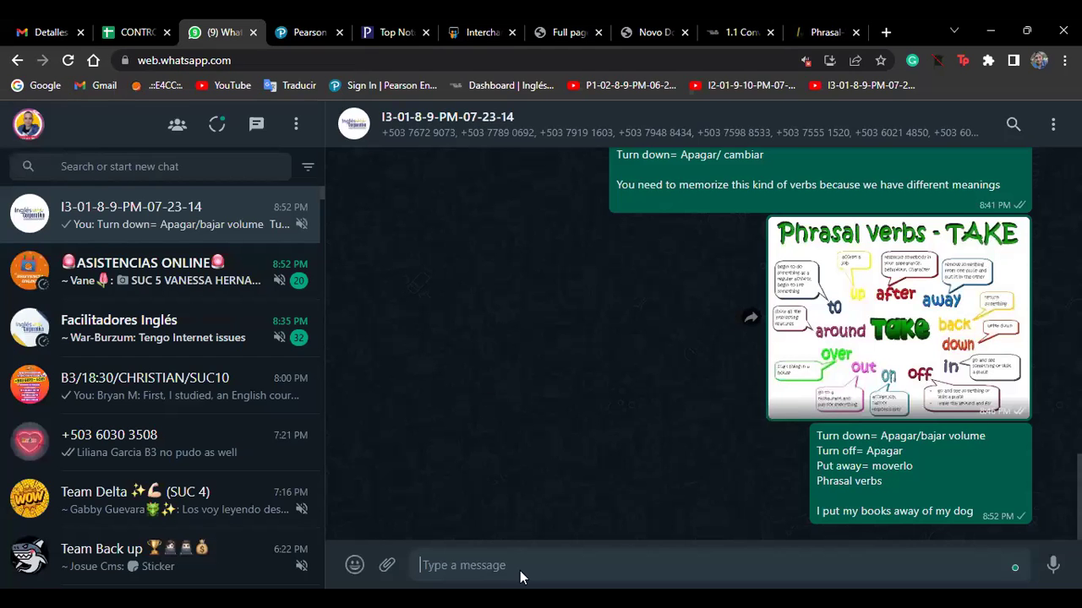
pyautogui.hotkey('ctrl', 'v')
pyautogui.press('Return')
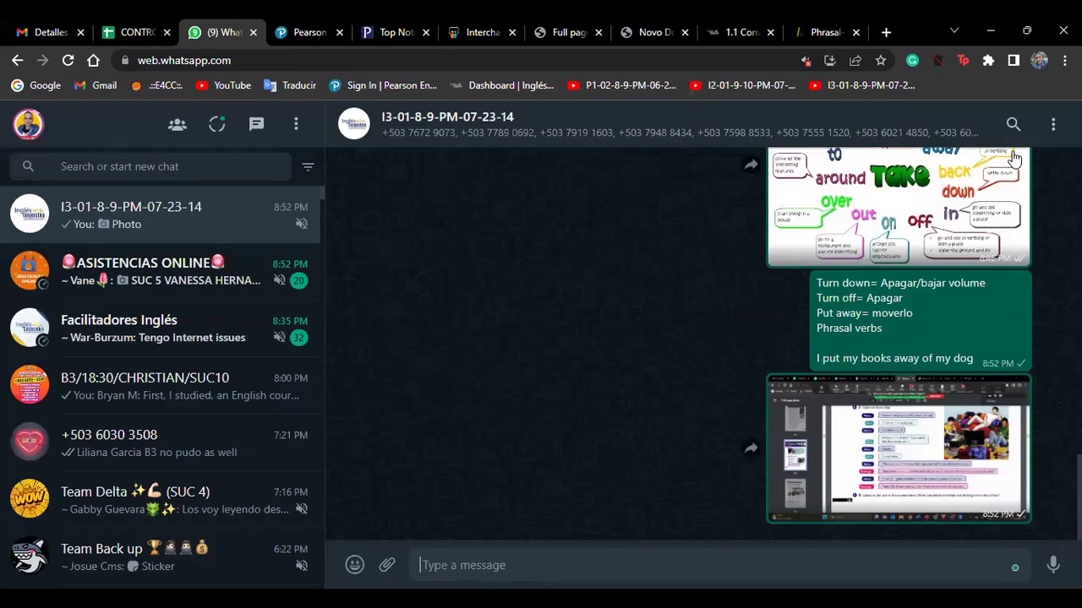
# Switch to the Google Sheets attendance file and enter 0, 0, 1, 0, 0 in T2:T6 for lunes 24 - jul.
pyautogui.click(135, 32)
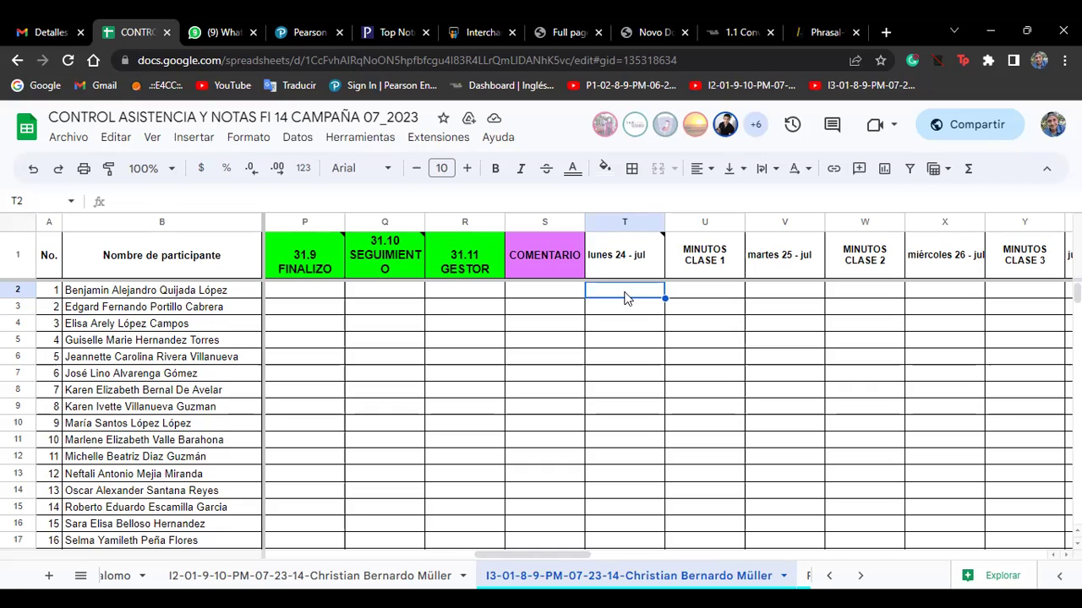
pyautogui.write('0')
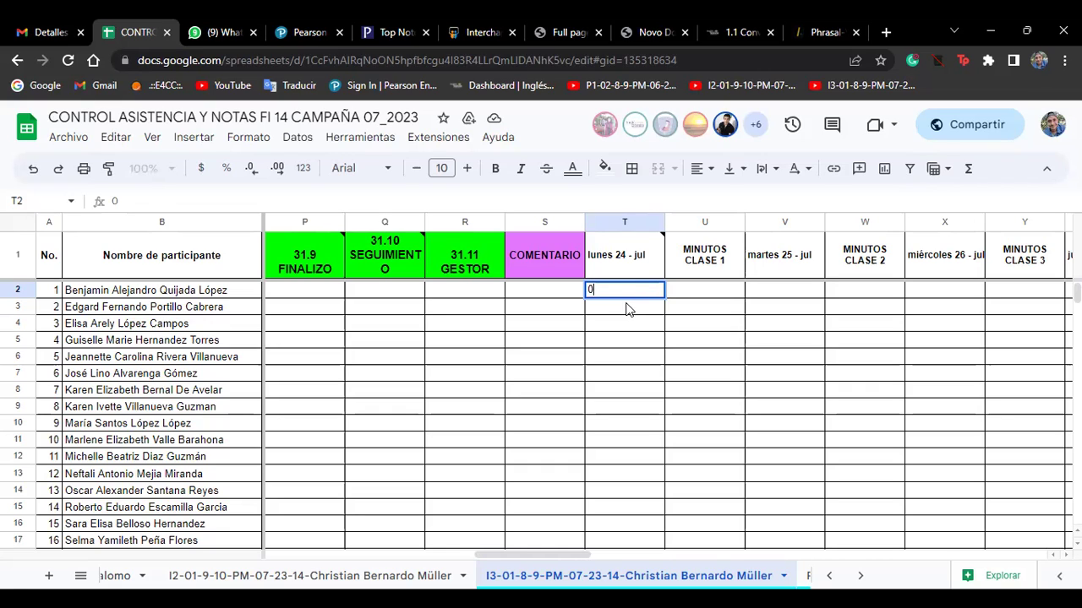
pyautogui.press('Return')
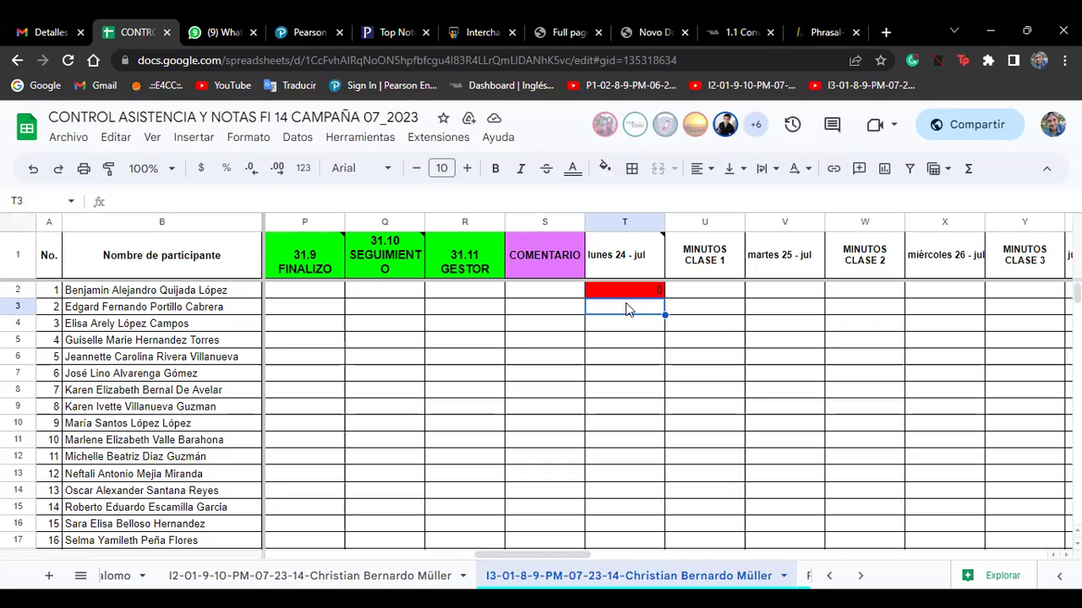
pyautogui.write('0')
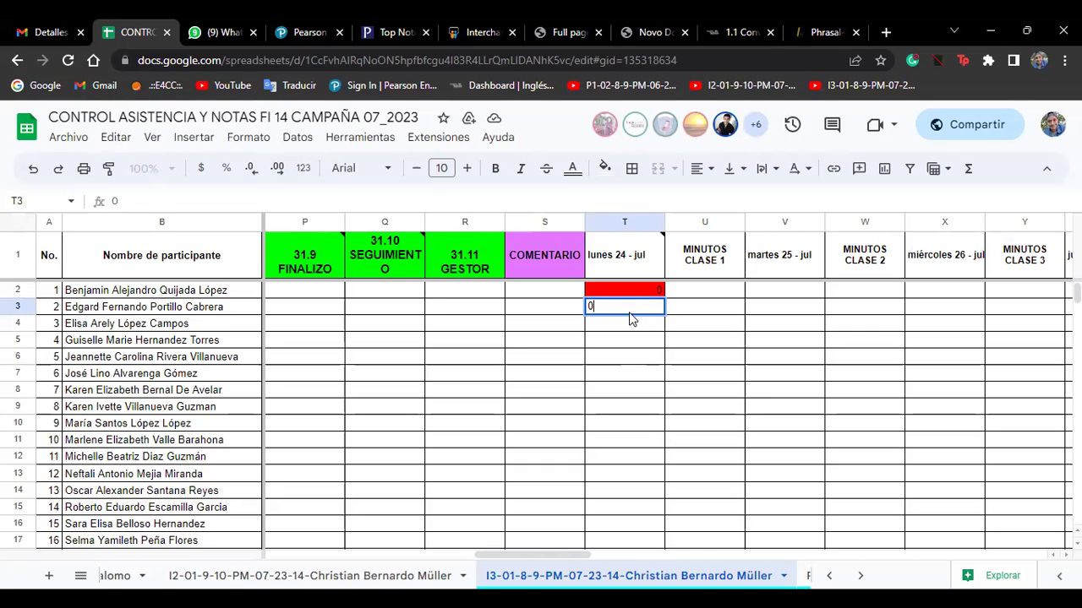
pyautogui.press('Return')
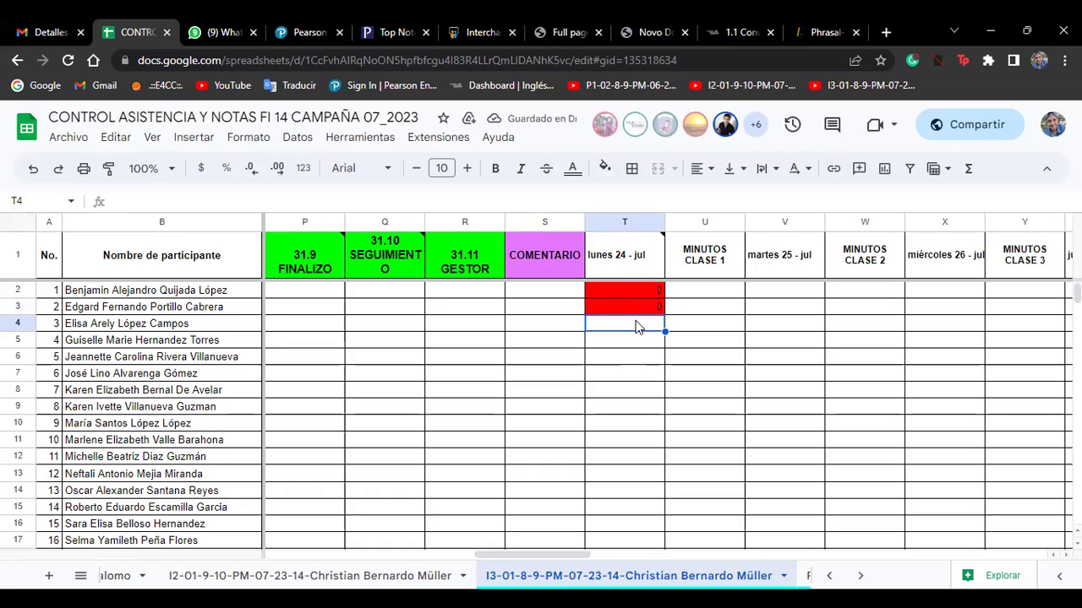
pyautogui.write('1')
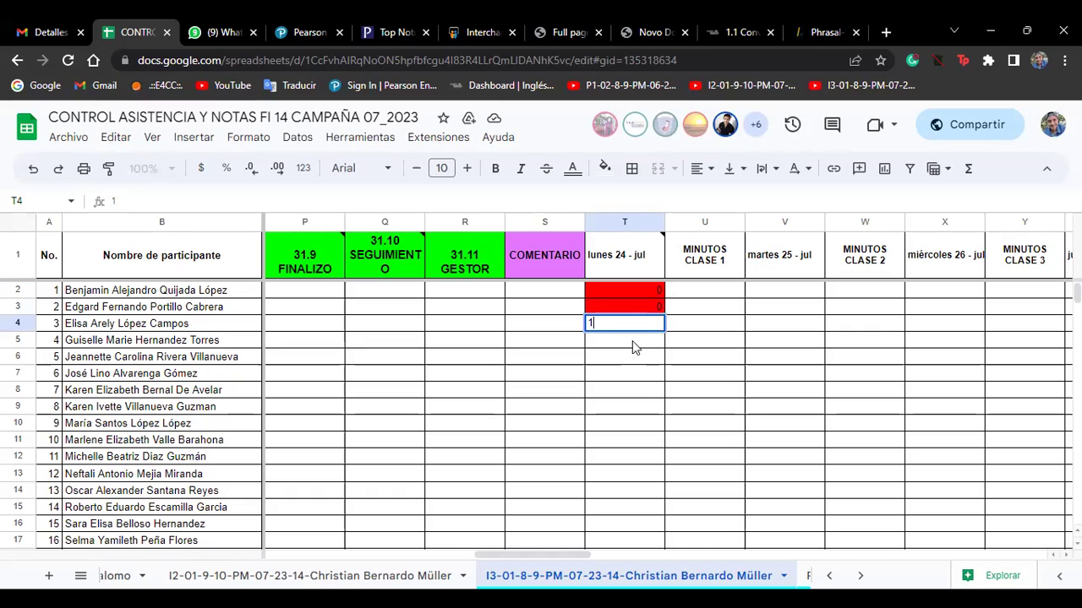
pyautogui.press('Return')
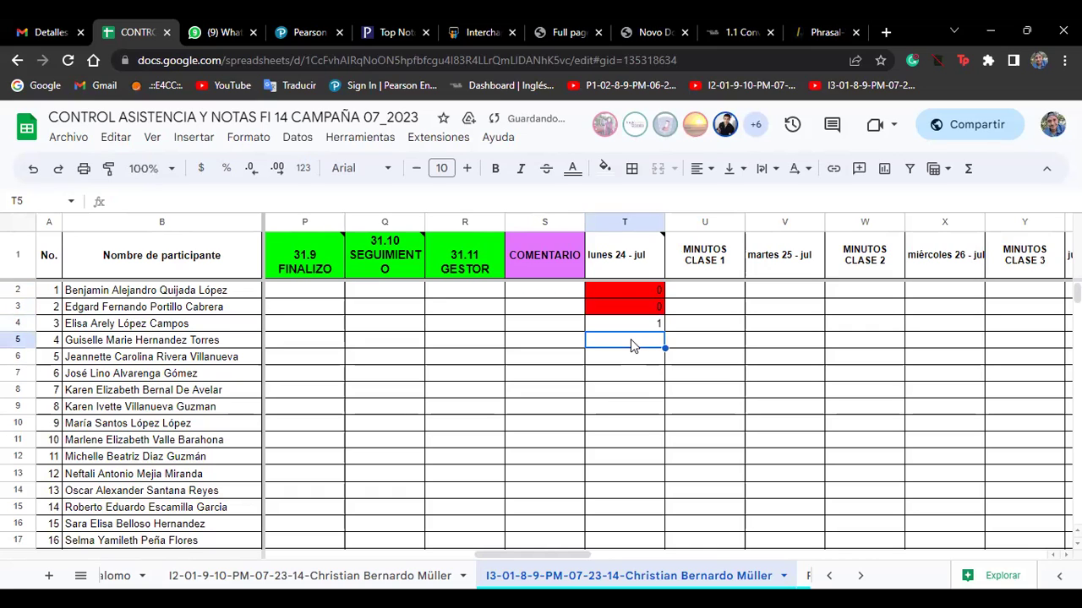
pyautogui.write('0')
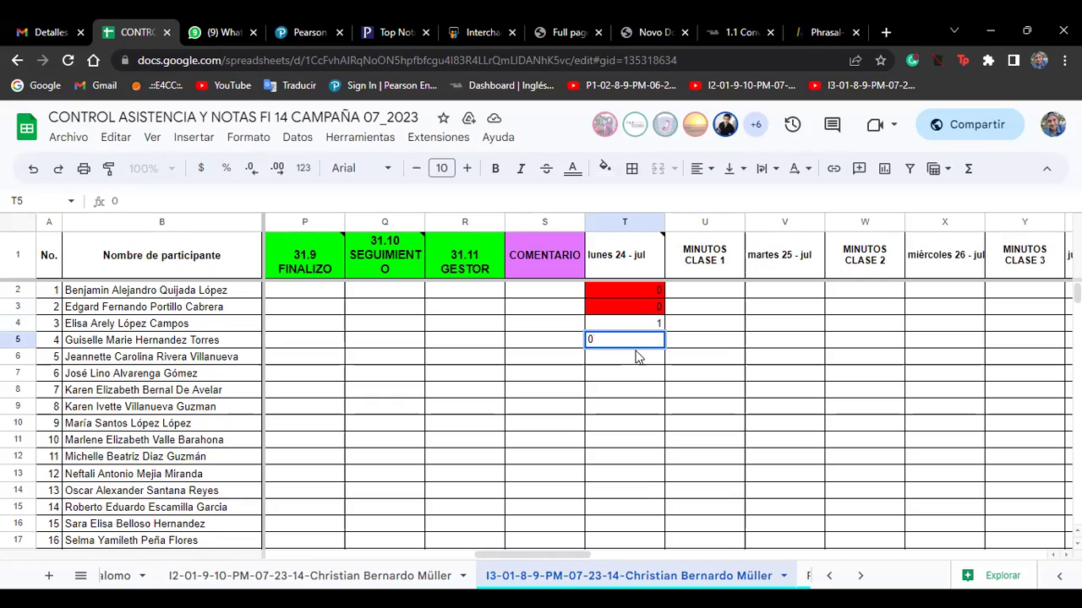
pyautogui.click(638, 361)
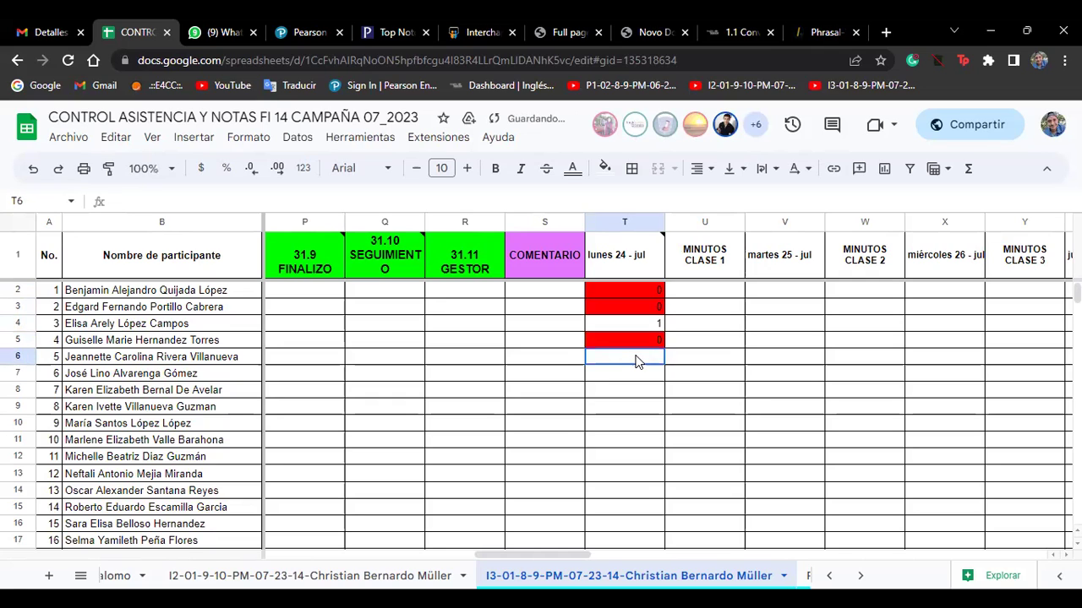
pyautogui.write('0')
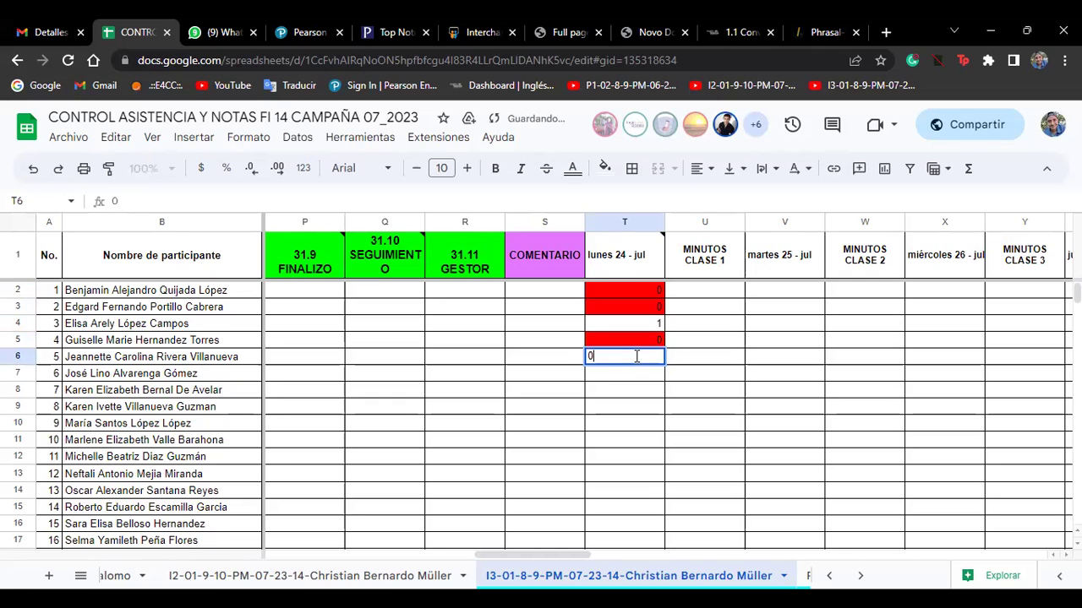
# Mark participants 6 to 10 as 1 for lunes 24 - jul in cells T7:T11.
pyautogui.click(638, 380)
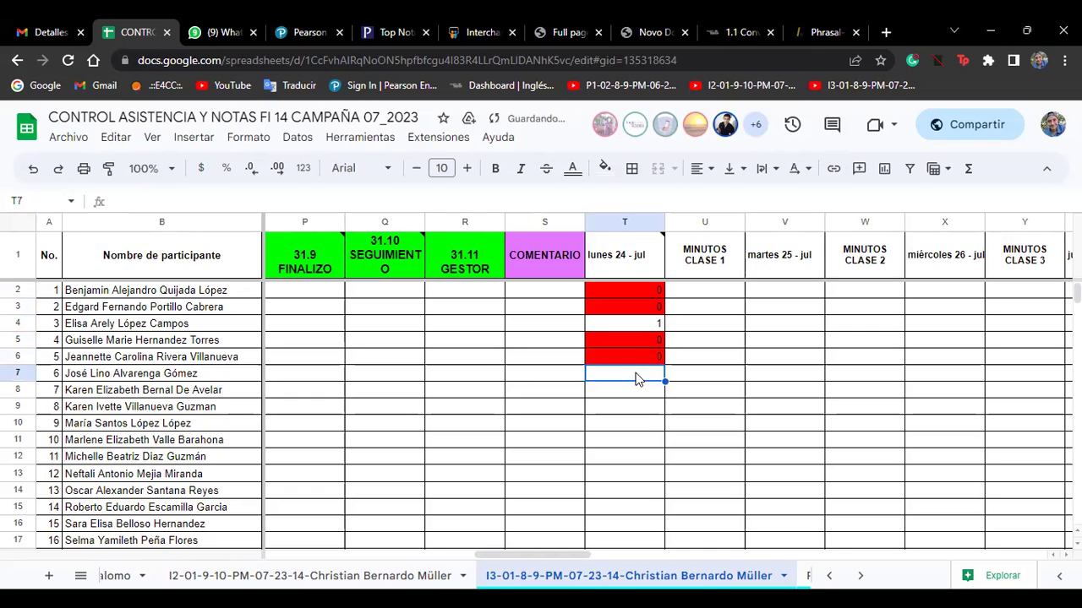
pyautogui.write('1')
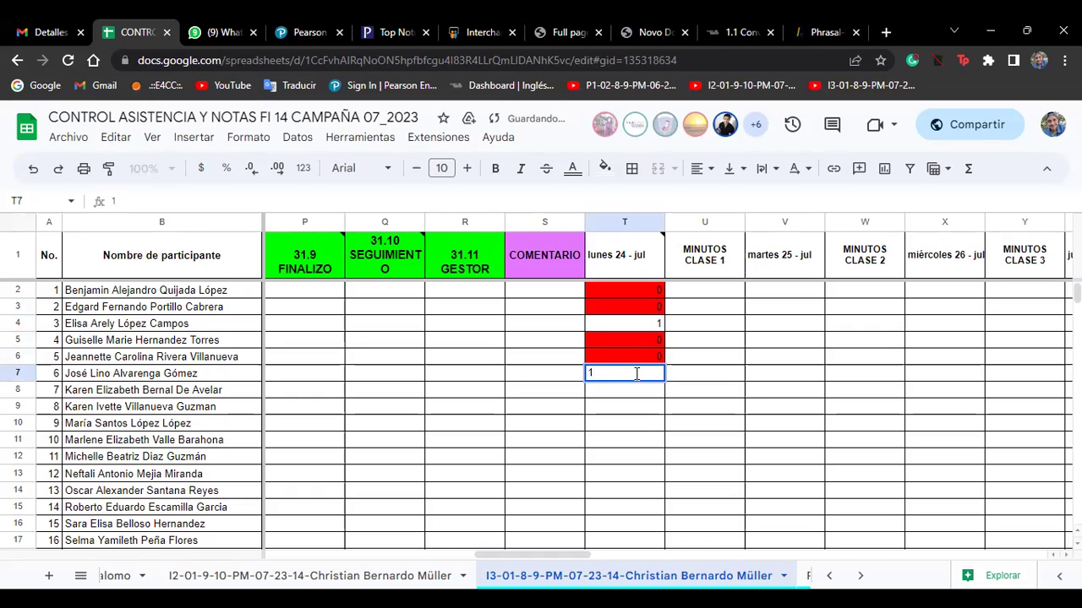
pyautogui.click(634, 395)
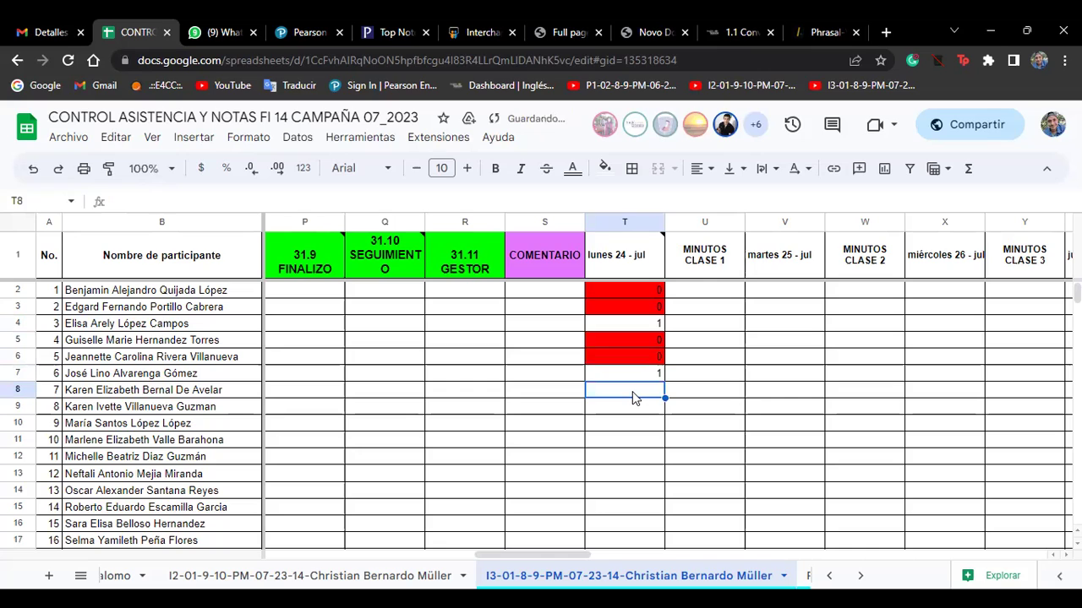
pyautogui.write('1')
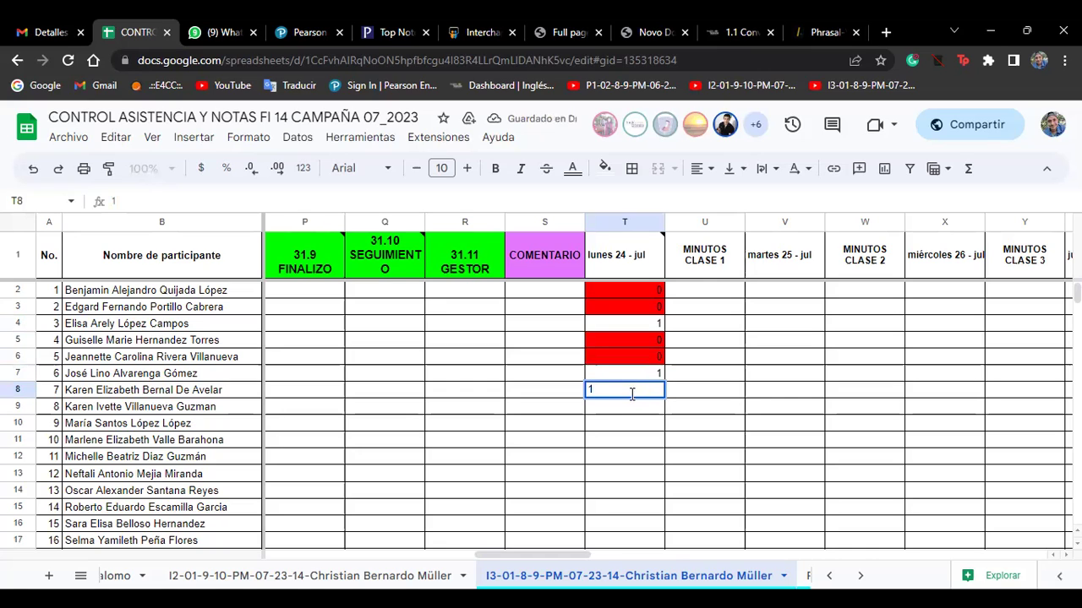
pyautogui.click(631, 409)
pyautogui.write('1')
pyautogui.click(631, 422)
pyautogui.write('1')
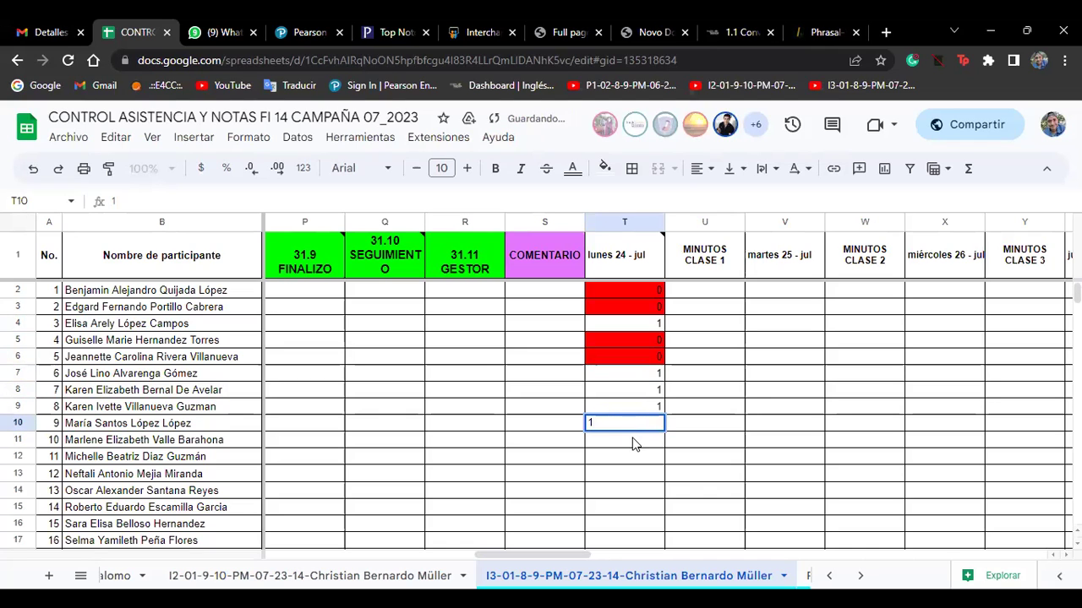
pyautogui.click(634, 444)
pyautogui.write('1')
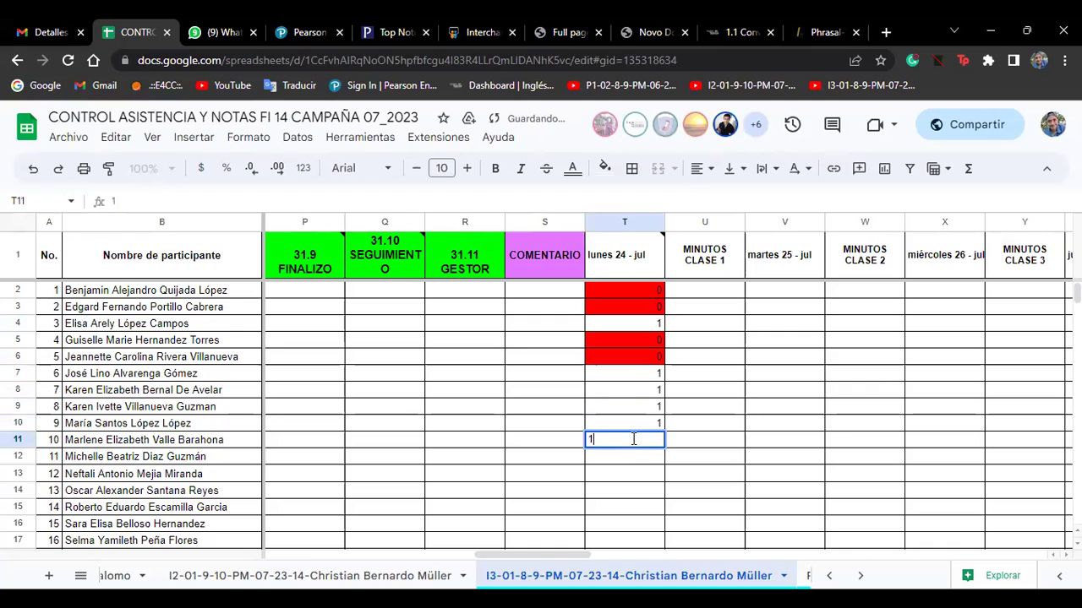
# Enter 1 for participants 11 to 15 under lunes 24 - jul in cells T12:T16.
pyautogui.click(629, 455)
pyautogui.write('1')
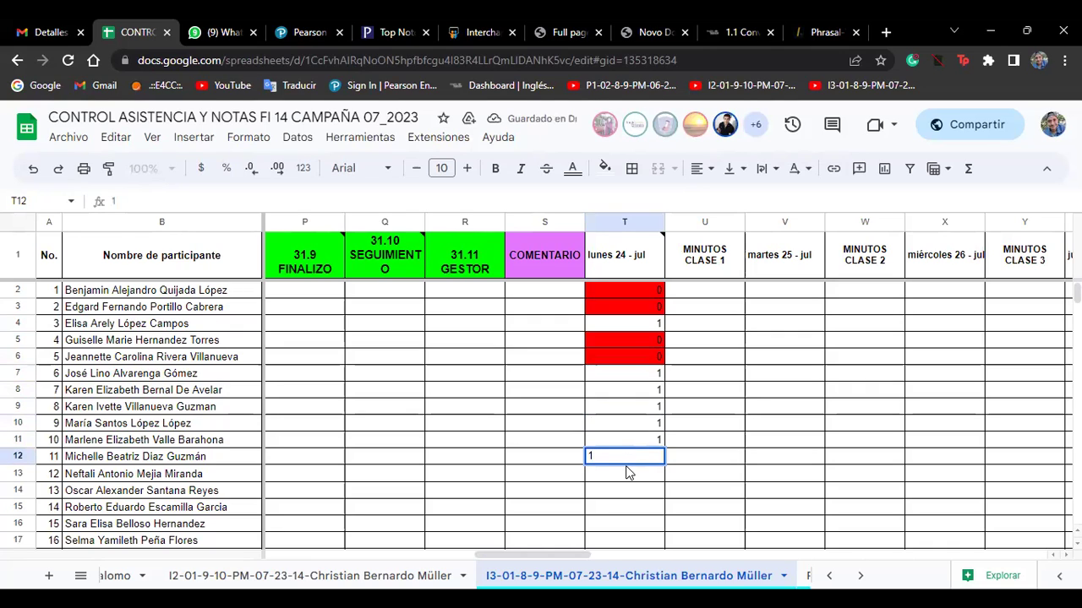
pyautogui.click(626, 474)
pyautogui.write('1')
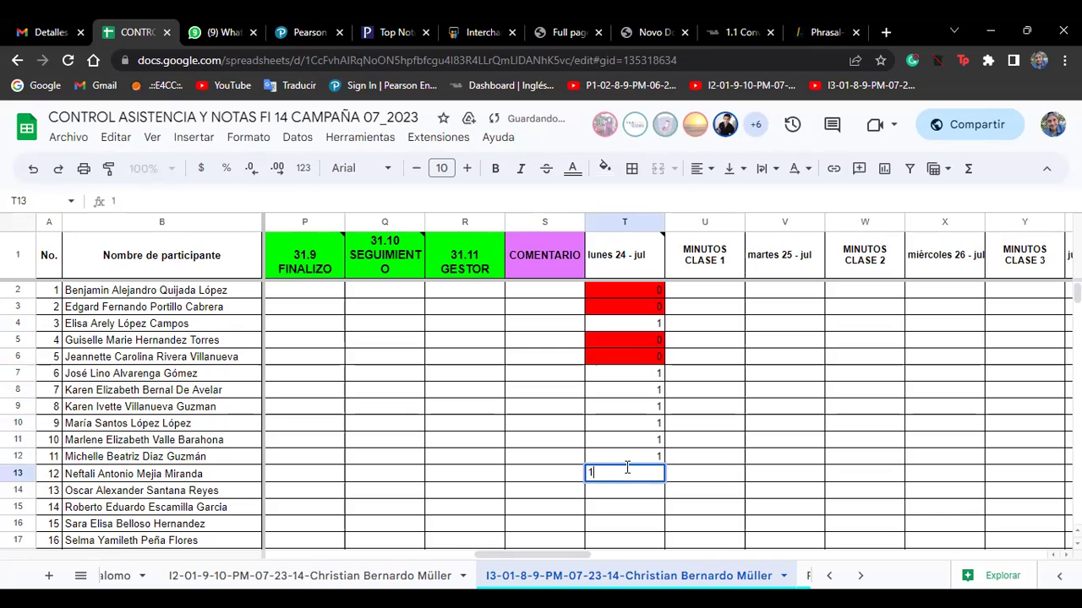
pyautogui.click(626, 491)
pyautogui.write('1')
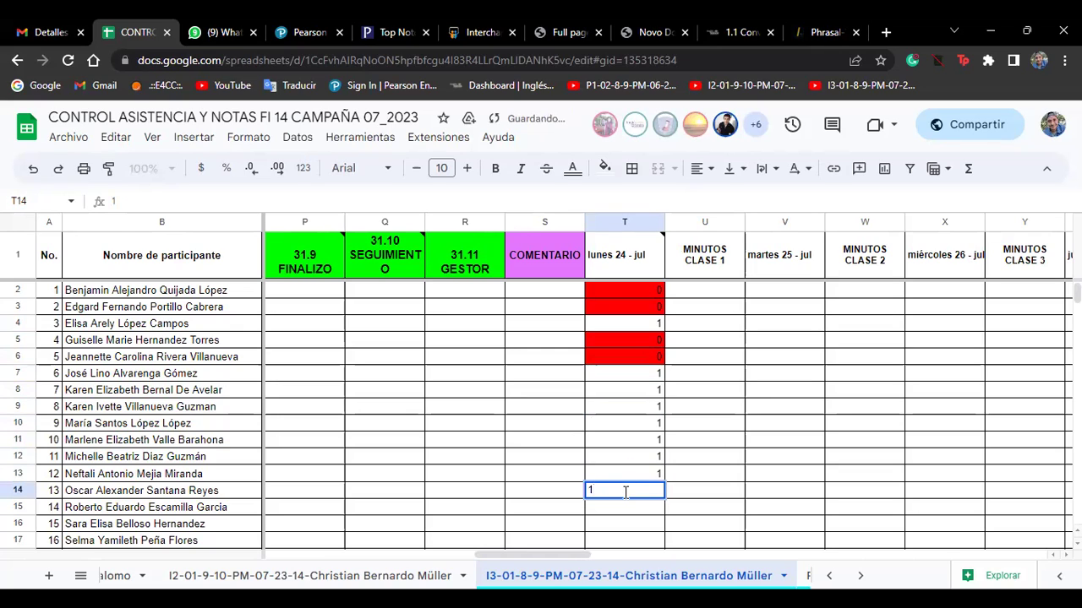
pyautogui.click(623, 508)
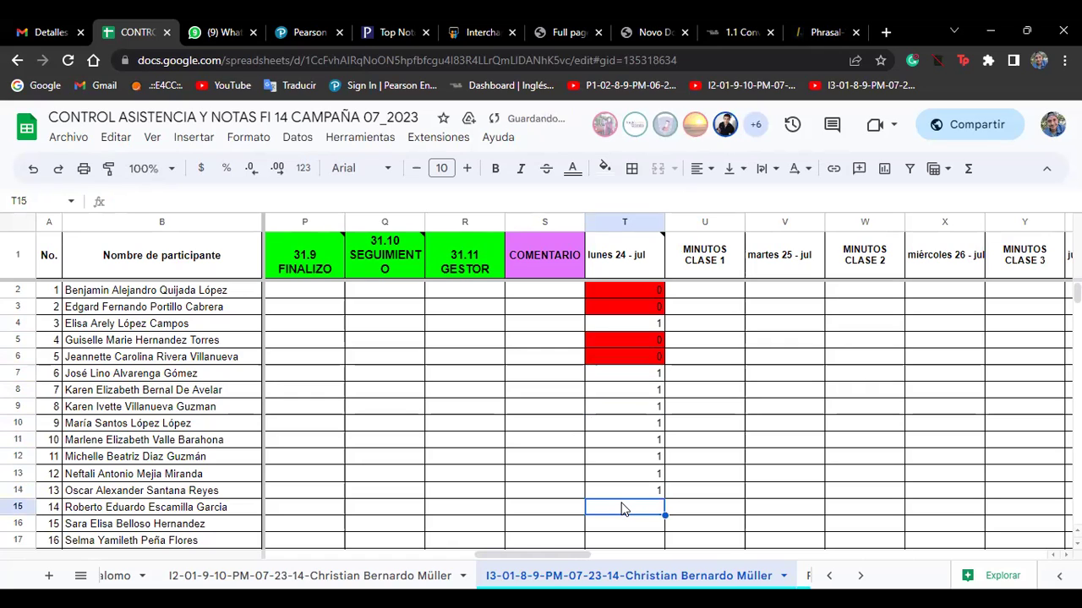
pyautogui.write('1')
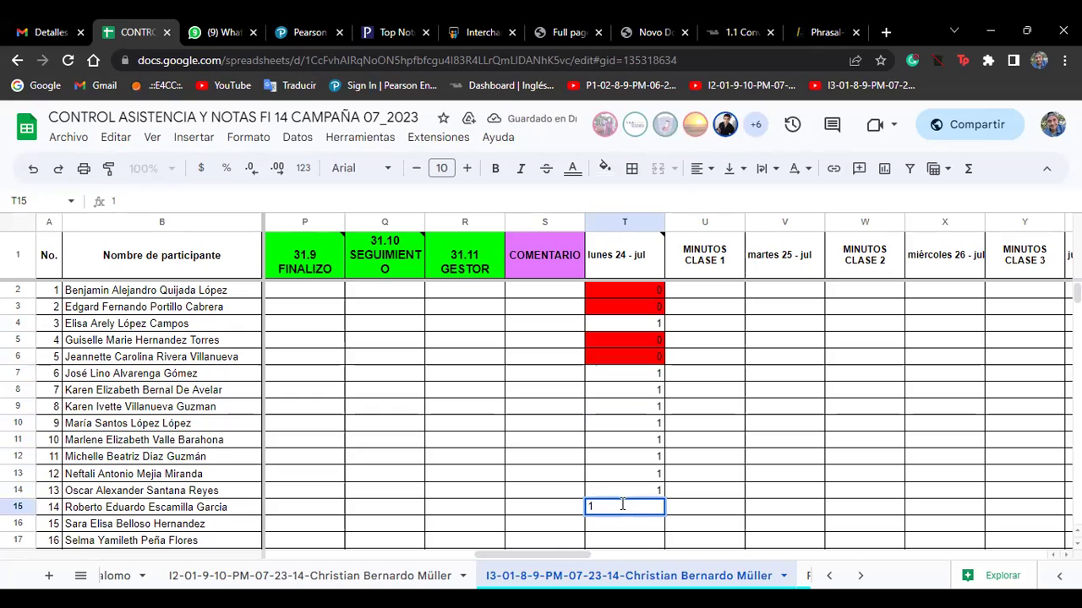
pyautogui.click(623, 525)
pyautogui.write('1')
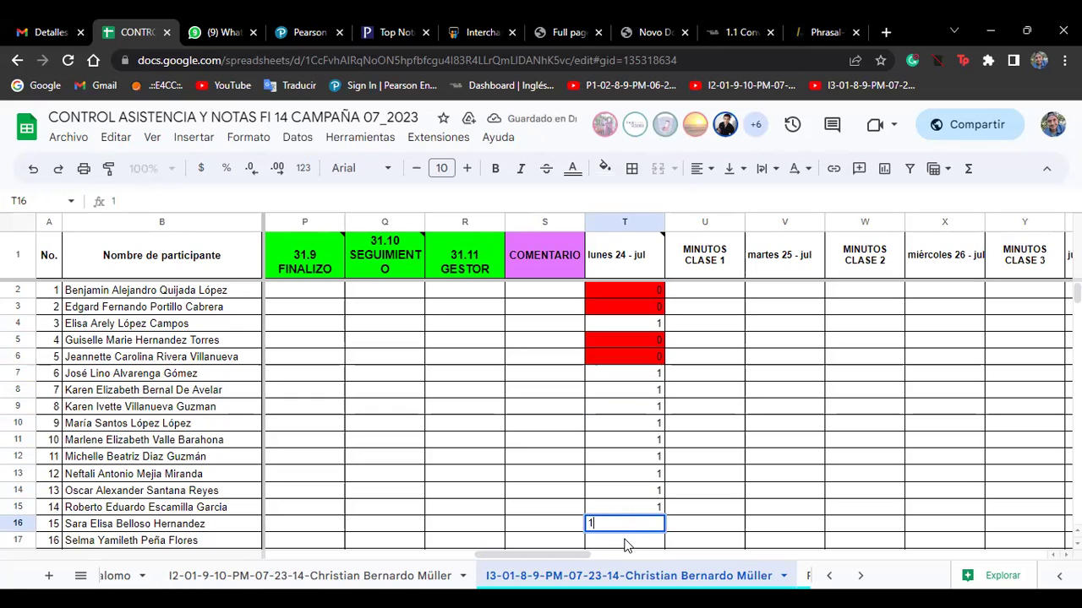
# Enter 1 for the last three participants under lunes 24 - jul in cells T17:T19.
pyautogui.click(626, 545)
pyautogui.write('1')
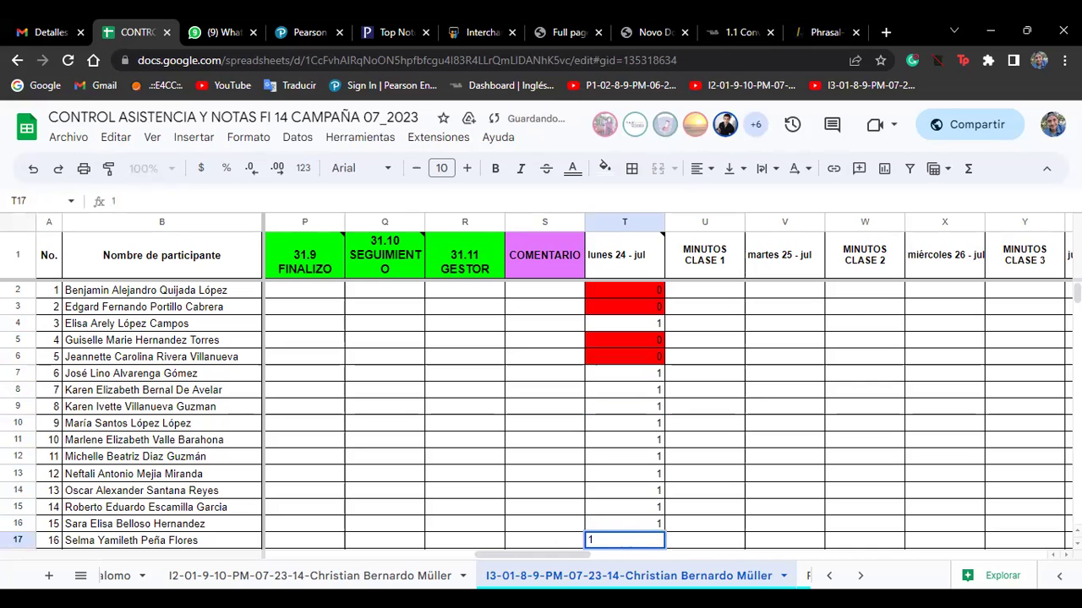
pyautogui.scroll(-1, 971, 505)
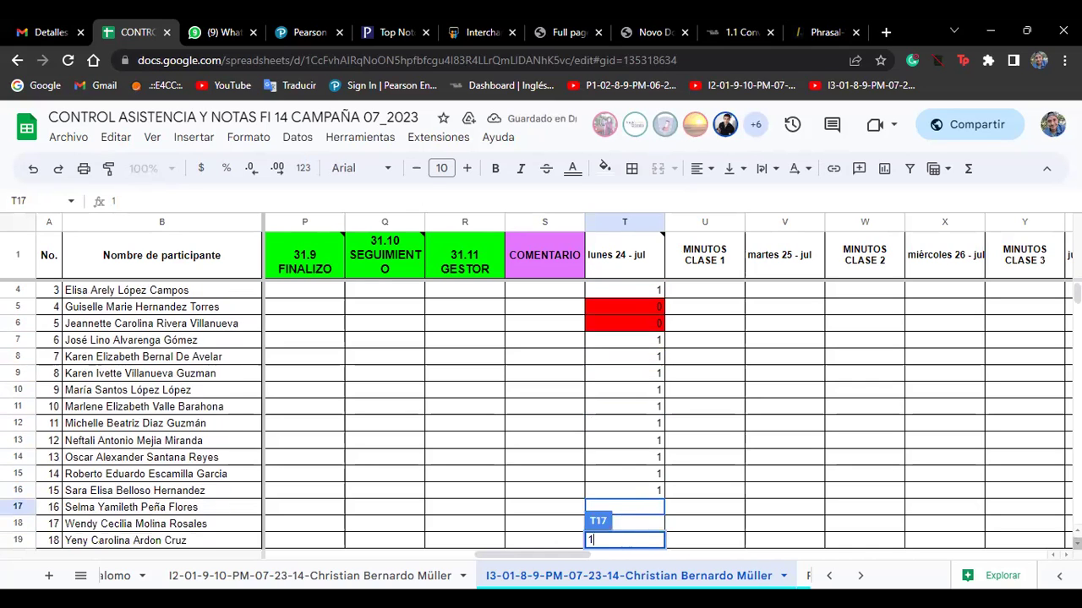
pyautogui.scroll(-2, 712, 479)
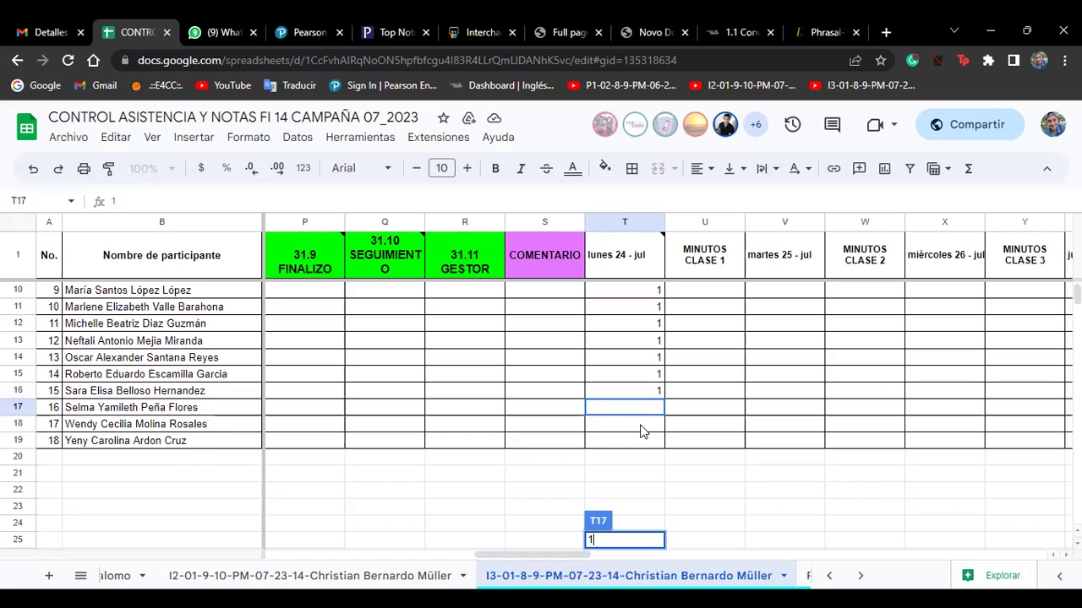
pyautogui.click(625, 429)
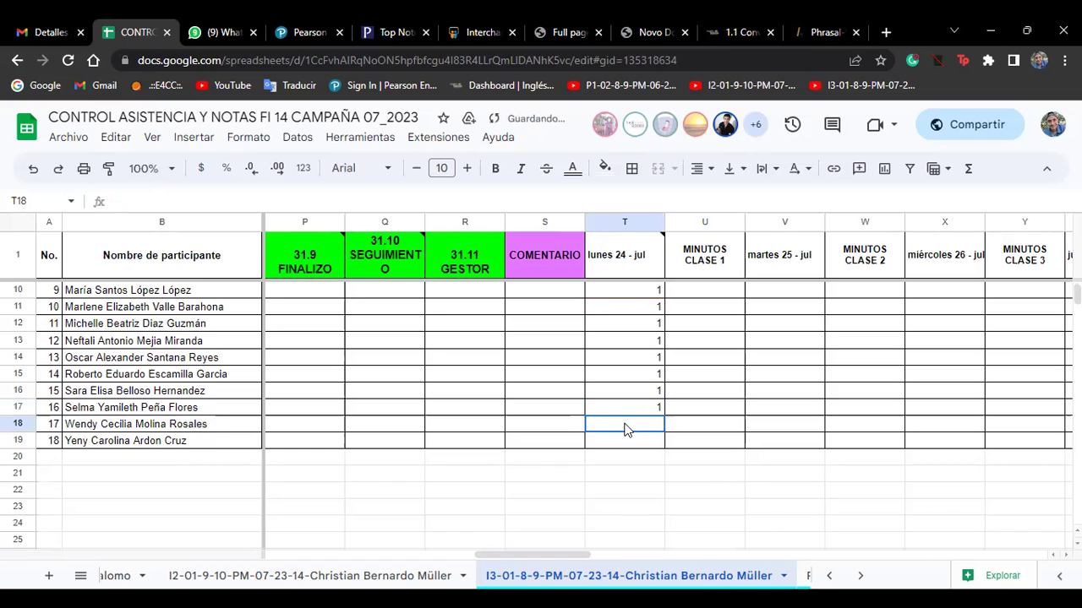
pyautogui.write('1')
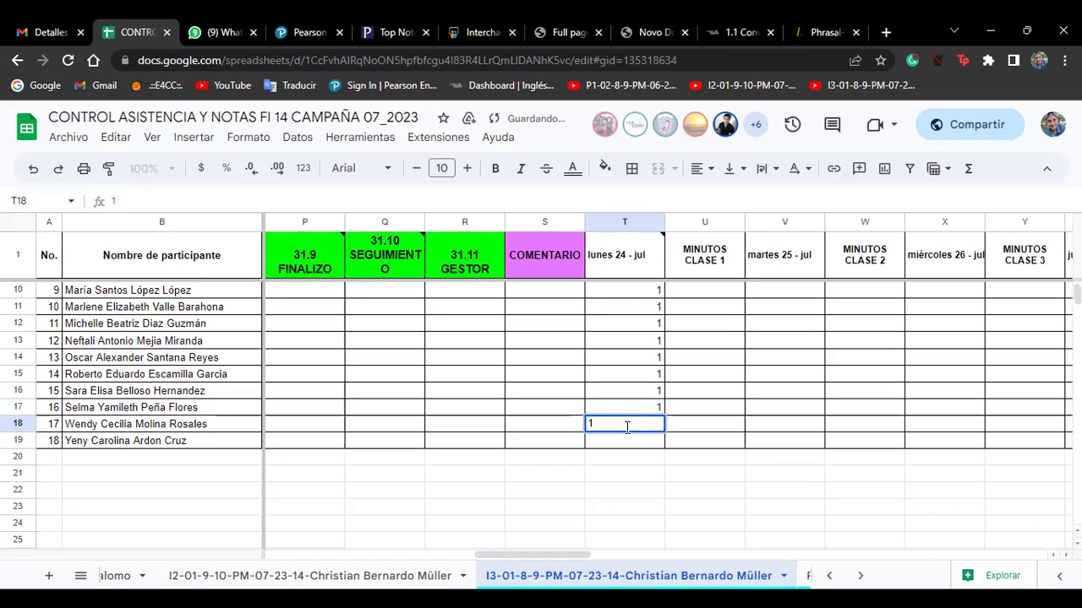
pyautogui.click(629, 444)
pyautogui.write('1')
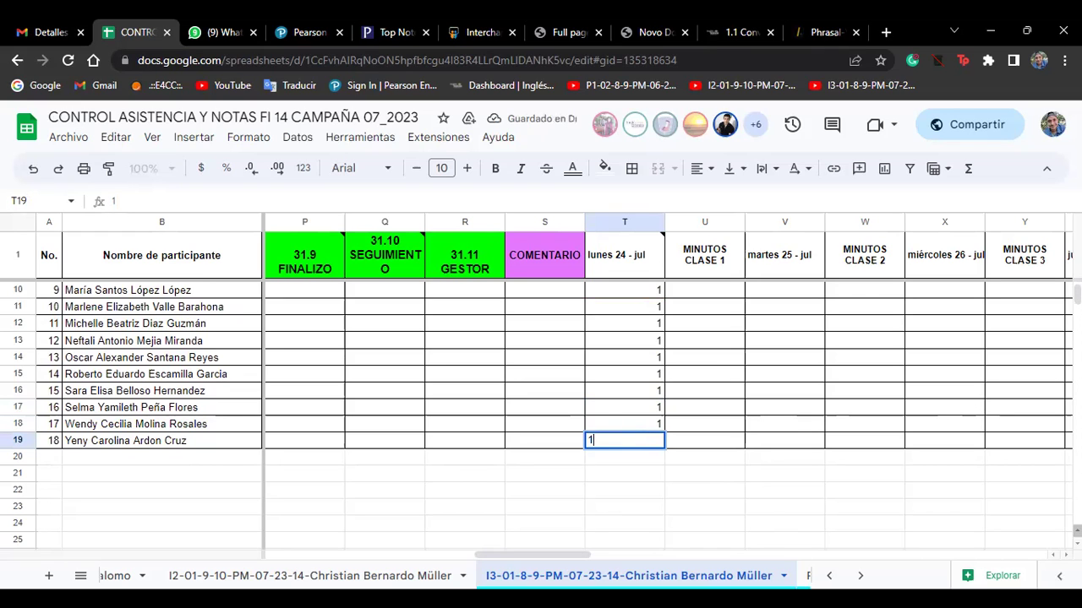
# Change the first participant's attendance for lunes 24 - jul to 1 in cell T2.
pyautogui.scroll(3, 541, 406)
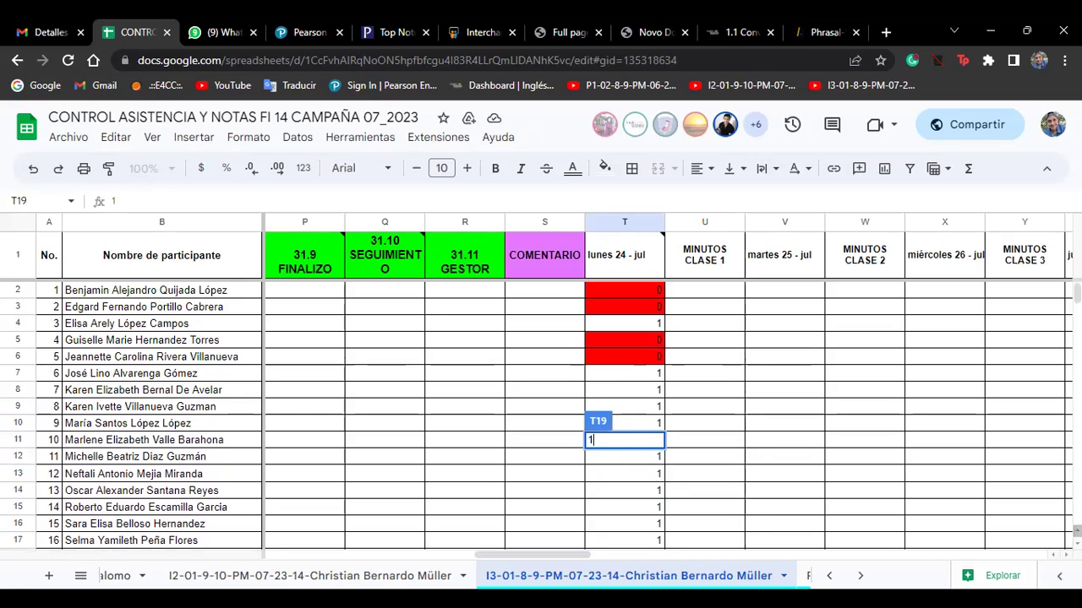
pyautogui.click(637, 297)
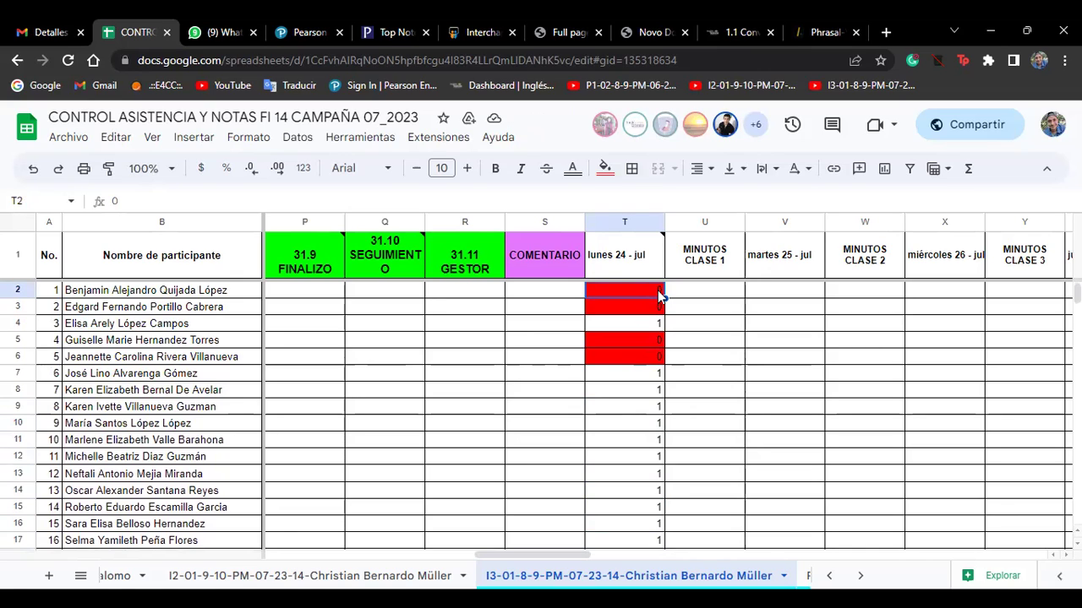
pyautogui.press('Delete')
pyautogui.write('1')
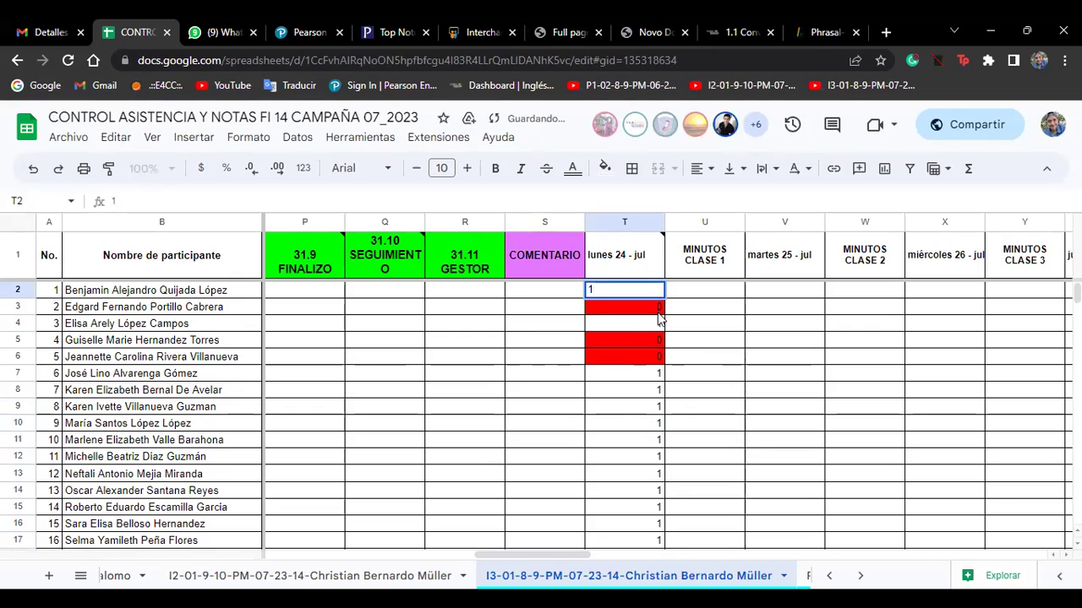
pyautogui.press('Return')
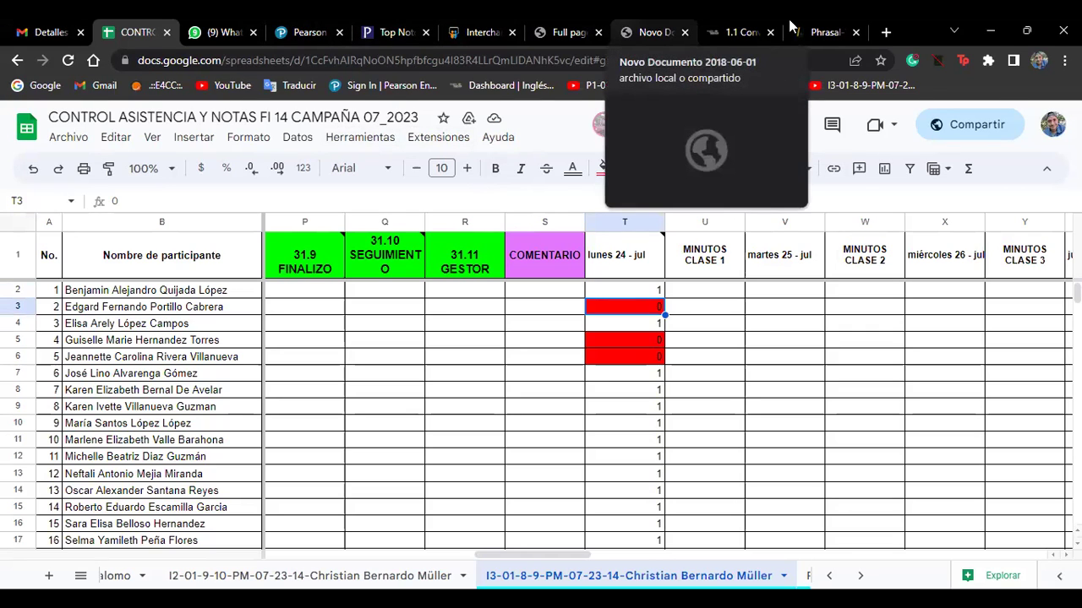
# Switch to the Interchange 2 workbook PDF and add a text note reading "take out = Sacar" over the photo beside exercise 1.
pyautogui.click(816, 32)
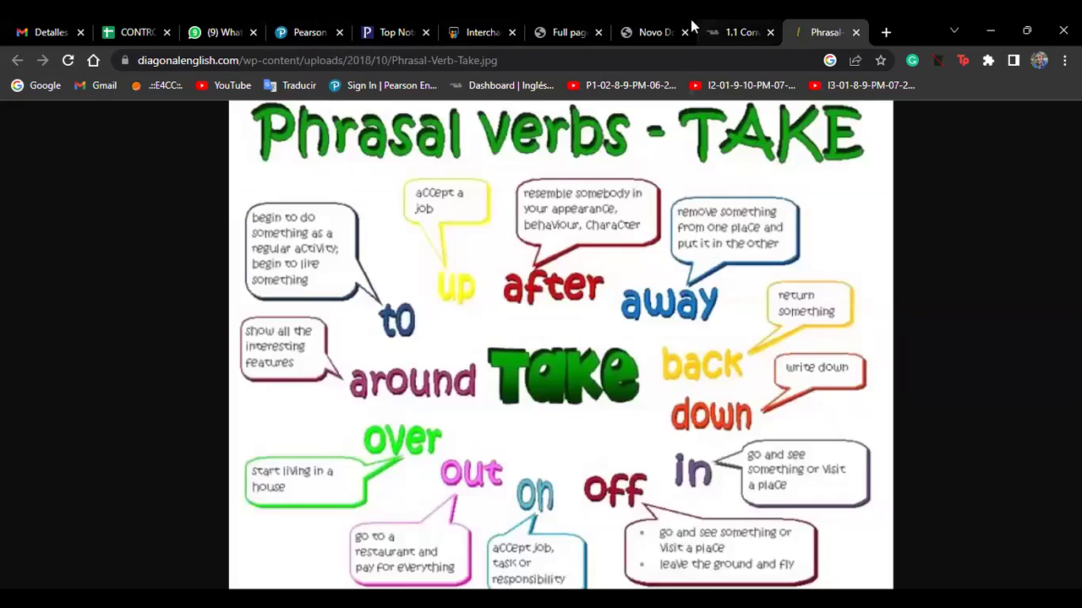
pyautogui.click(636, 32)
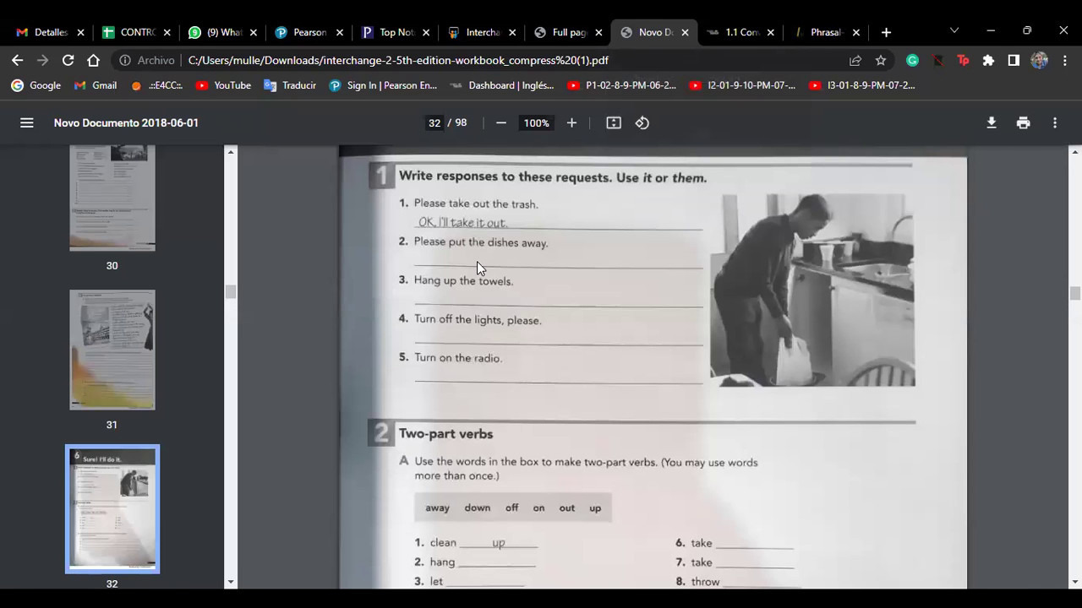
pyautogui.scroll(2, 477, 261)
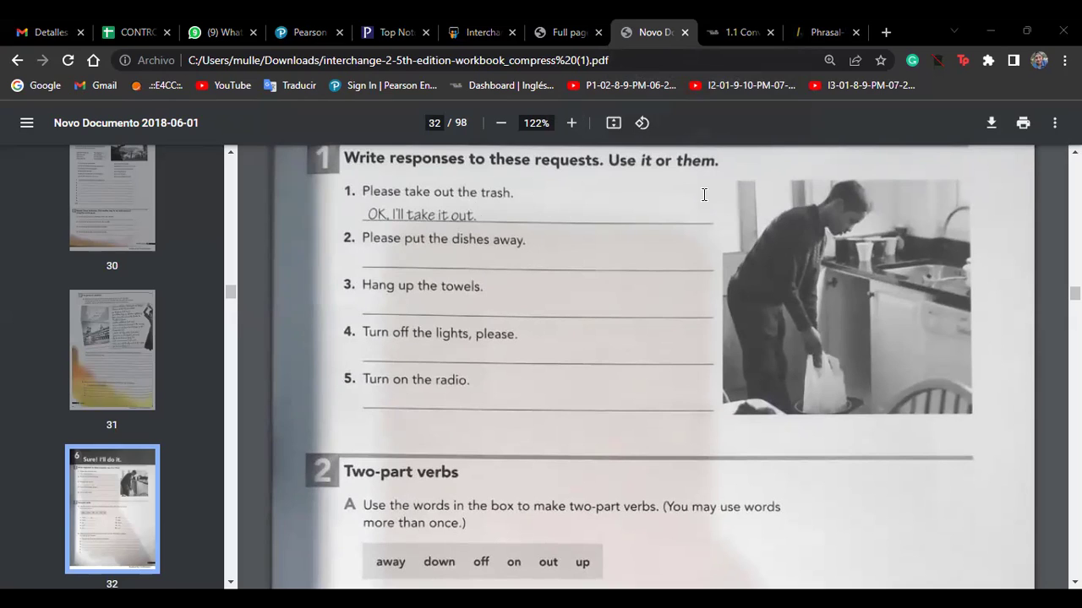
pyautogui.click(736, 200)
pyautogui.write('take out ')
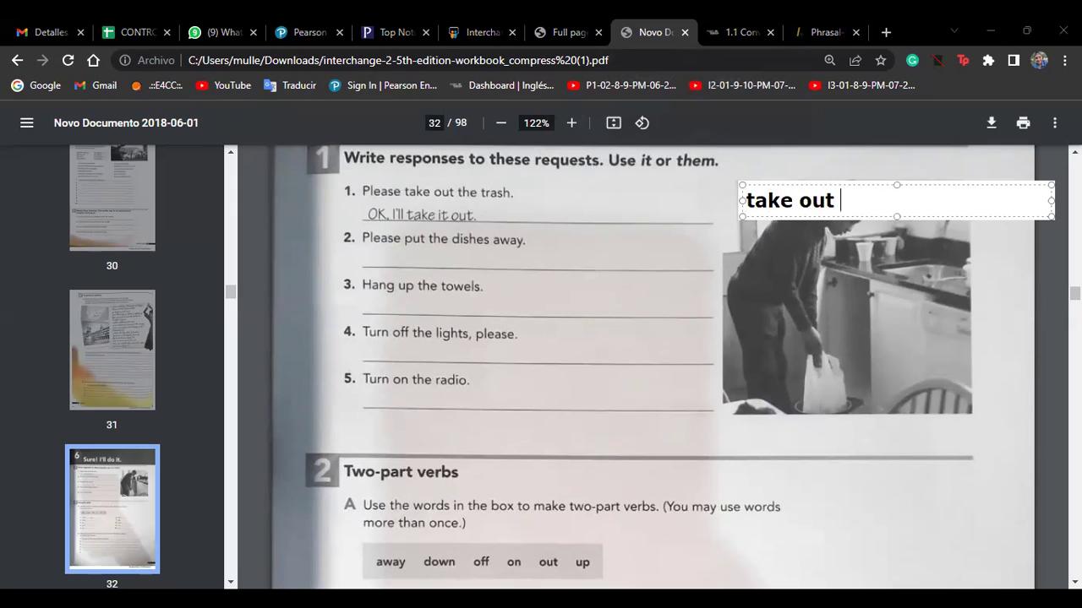
pyautogui.write('= Sacar')
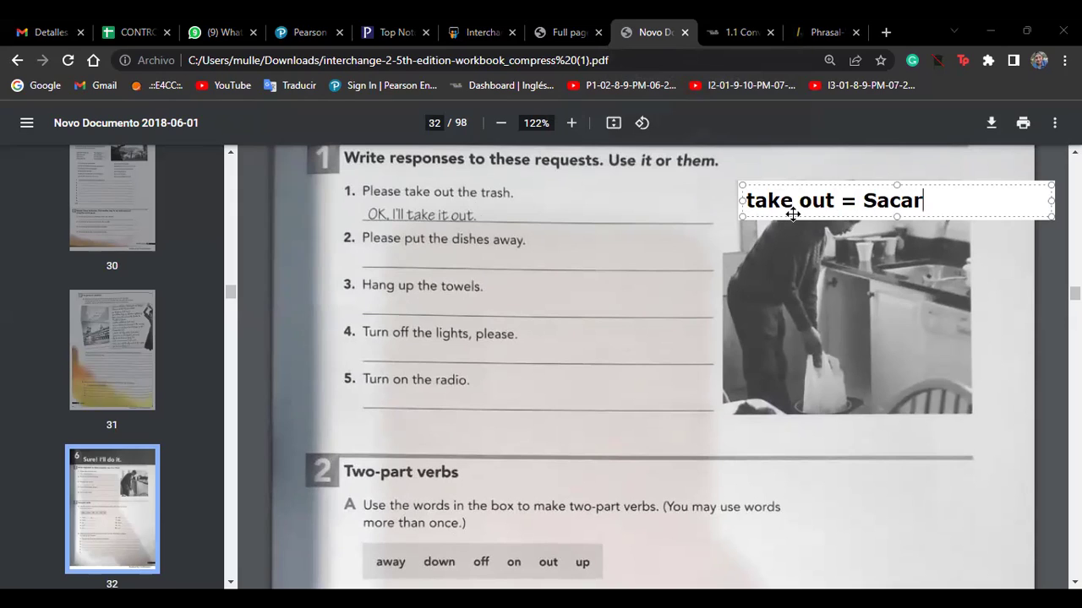
pyautogui.press('Return')
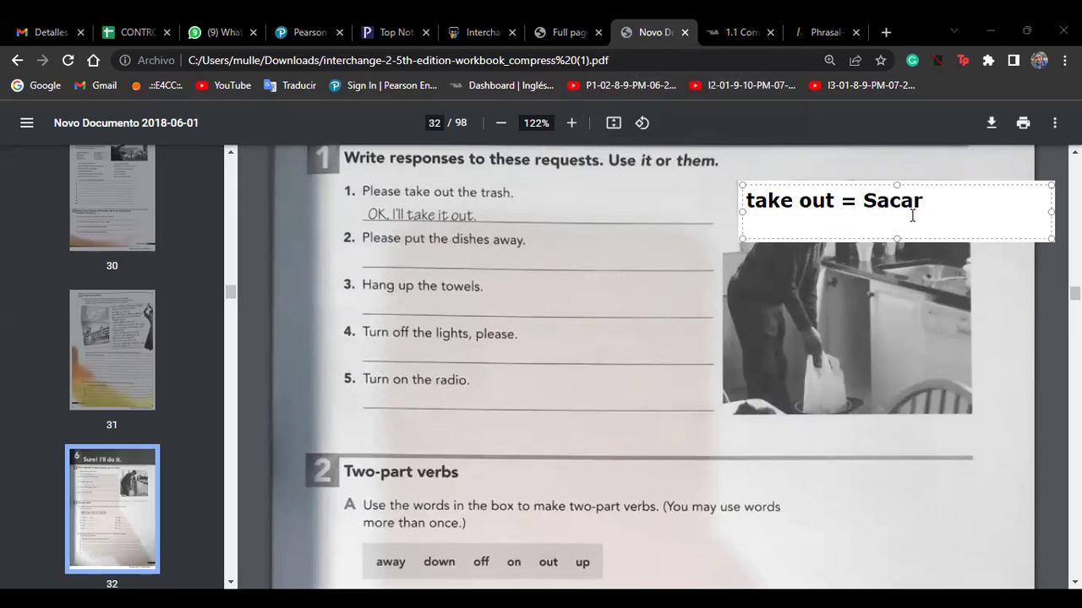
# Add the line "Put away= mover/ levatar, quitar" to the vocabulary note.
pyautogui.write('Put away=')
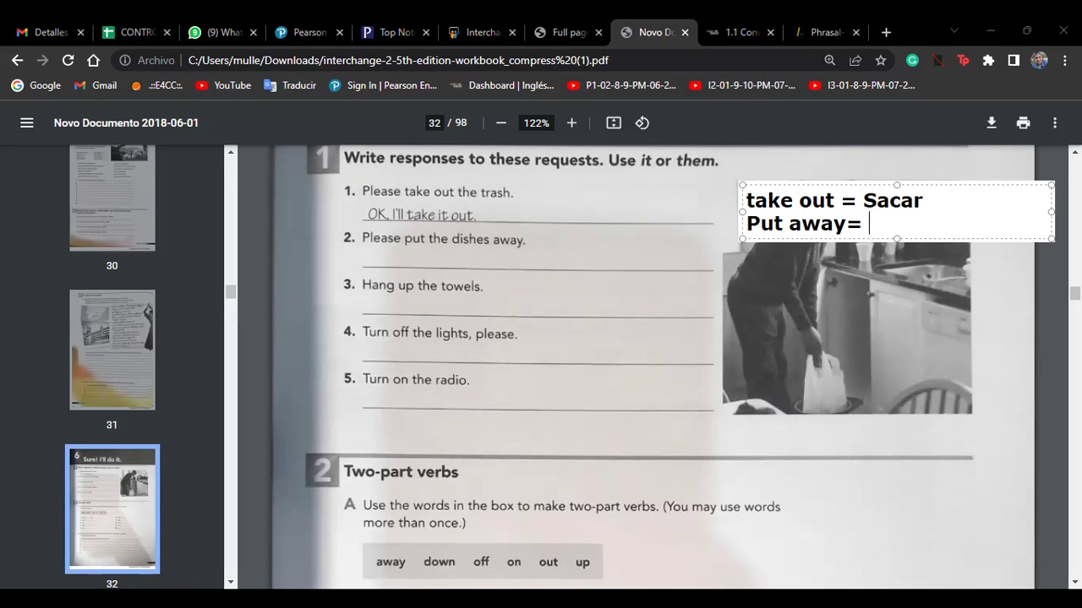
pyautogui.write('moverl')
pyautogui.press('BackSpace')
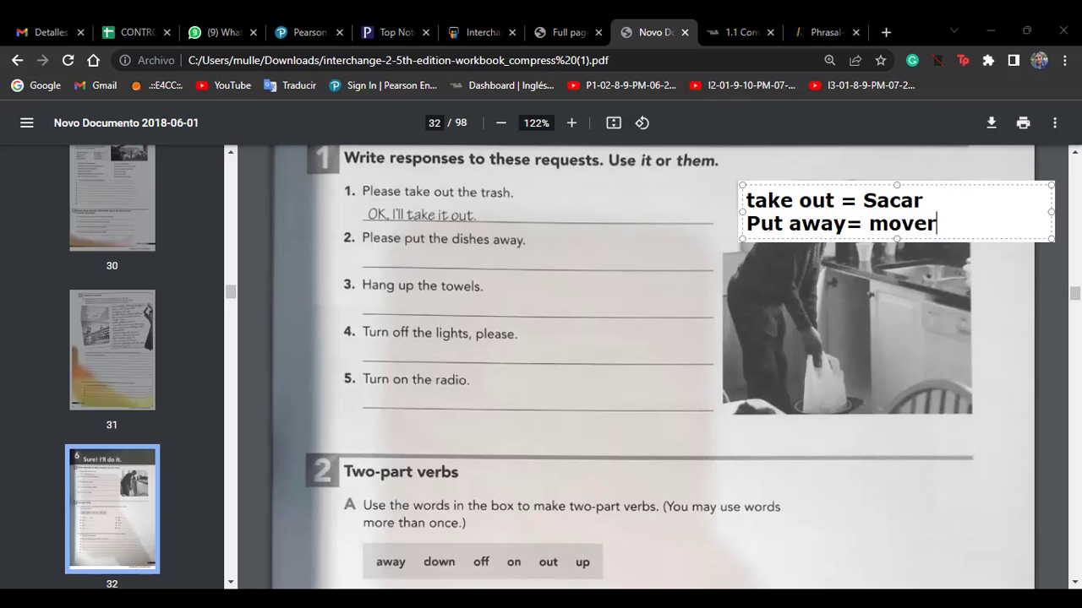
pyautogui.write('/ levar')
pyautogui.press('BackSpace')
pyautogui.write('tar, ')
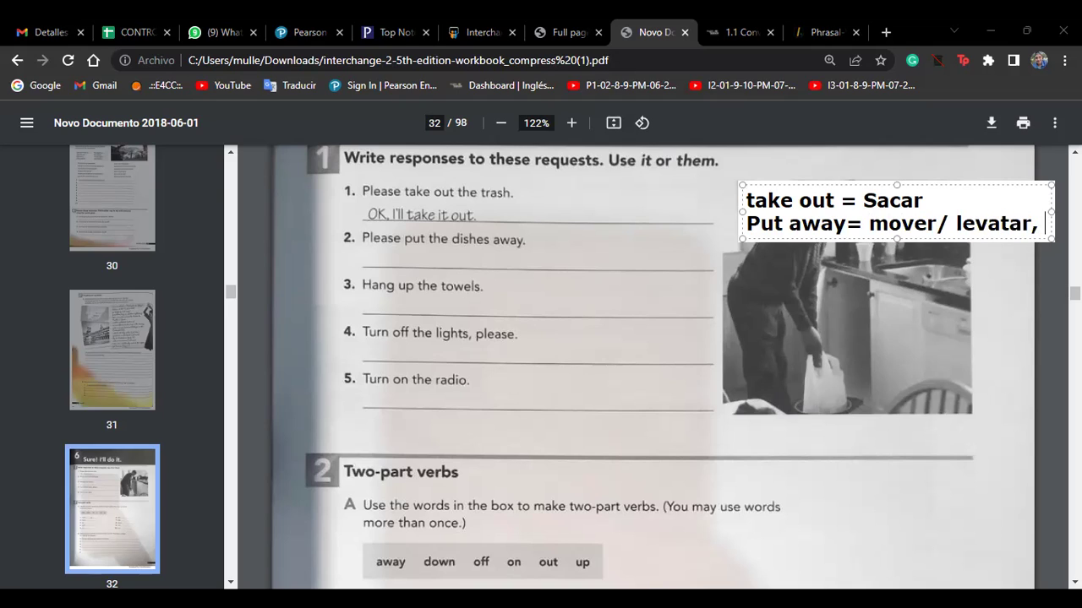
pyautogui.write('quitar')
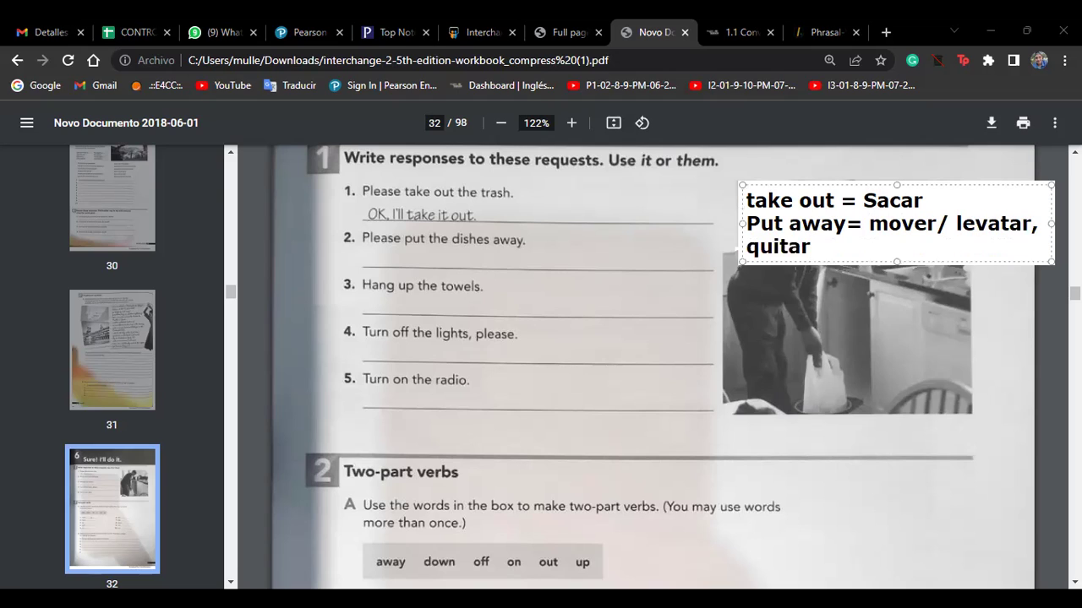
pyautogui.press('Return')
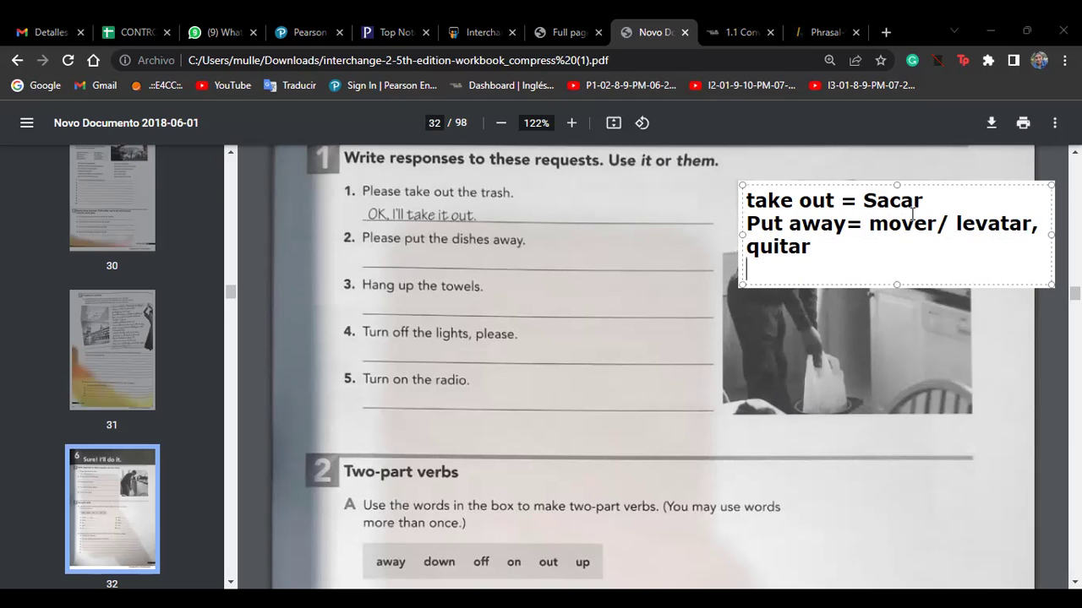
# Add the line "hang up= colgar" to the vocabulary note and start the entry "Turn off=" on the following line.
pyautogui.write('hang up')
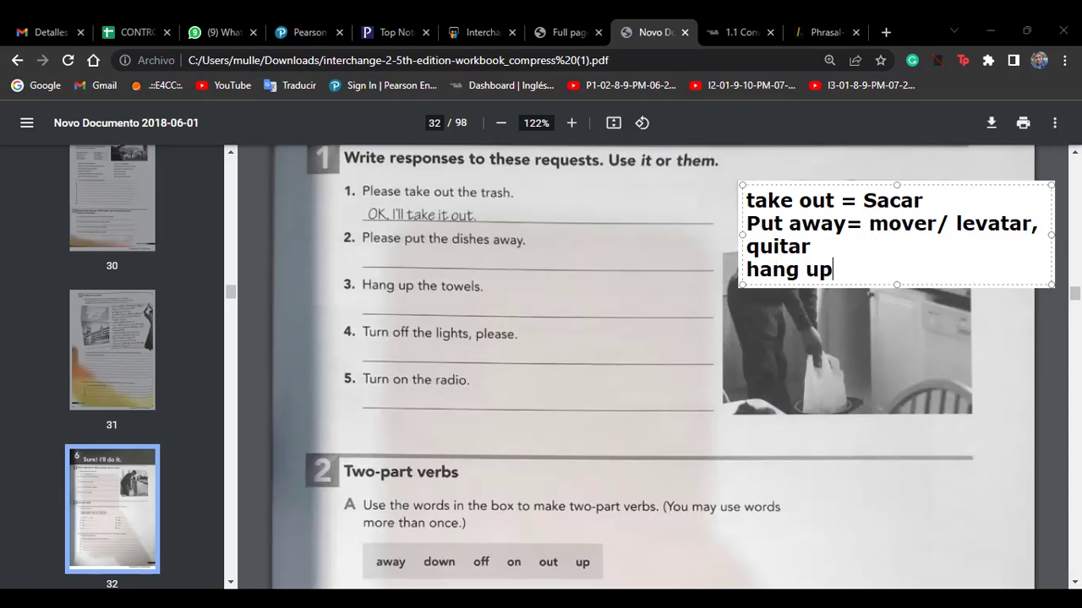
pyautogui.write('= colgar')
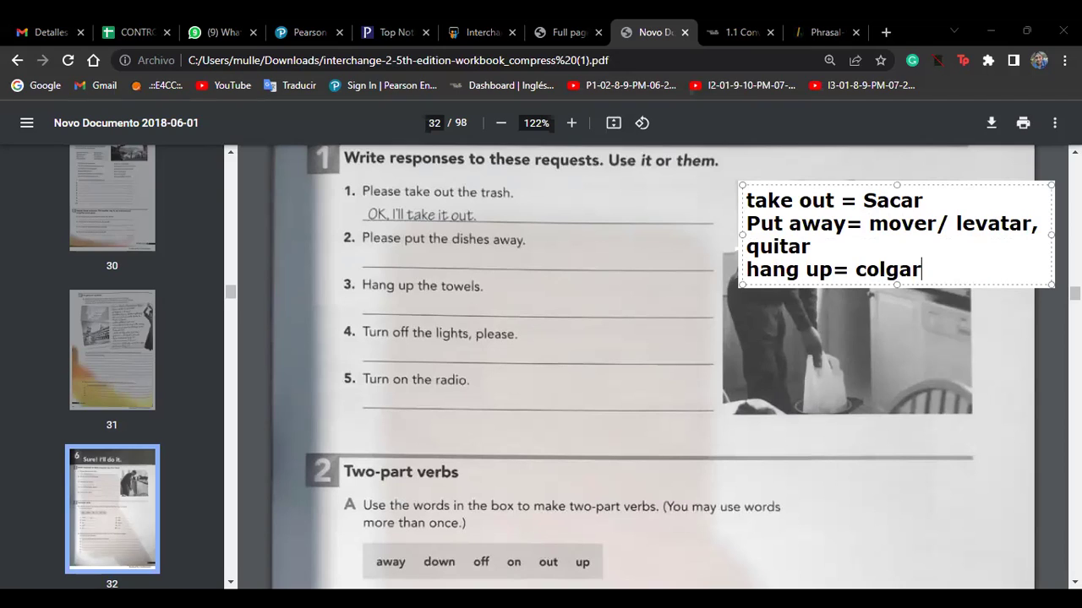
pyautogui.press('Return')
pyautogui.write('T')
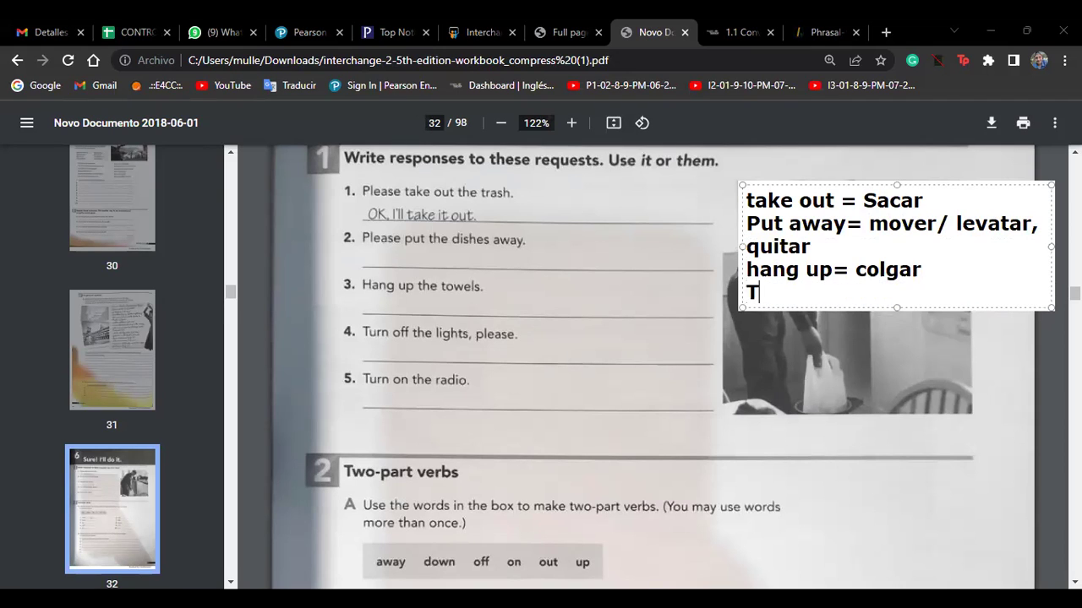
pyautogui.write('urn O')
pyautogui.press('BackSpace')
pyautogui.write('off=')
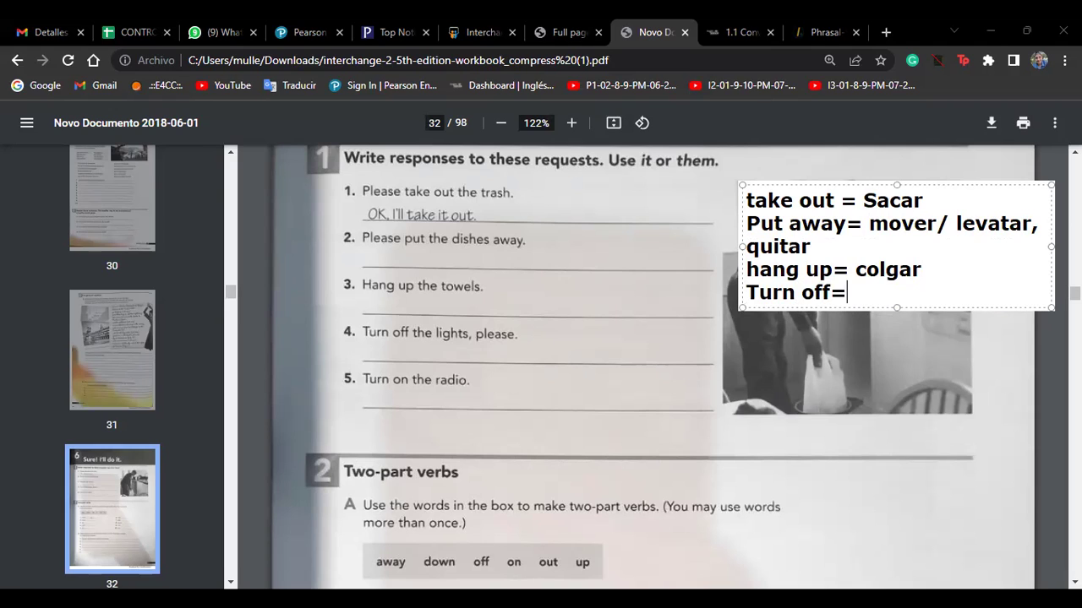